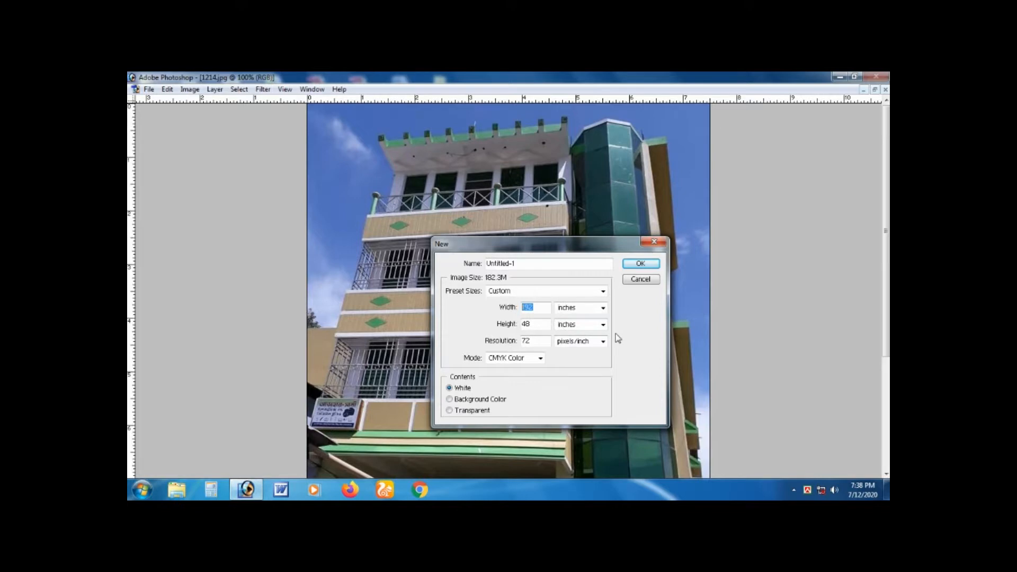
# - Create a new document 18 inches wide and 5 inches high, and move its window lower, clear of the photo's title
pyautogui.write('18')
pyautogui.press('Tab')
pyautogui.press('Tab')
pyautogui.write('5')
pyautogui.press('Return')
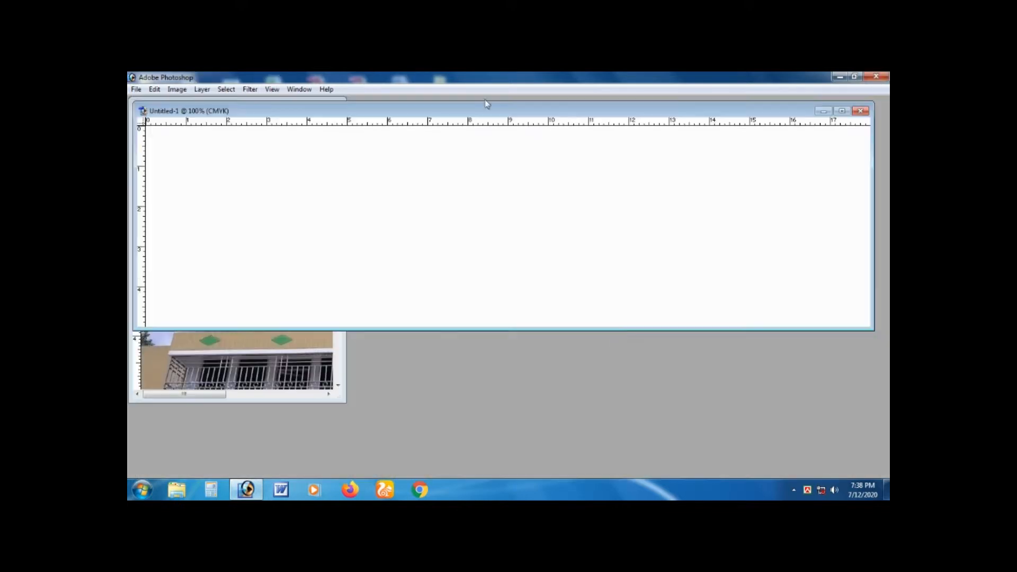
pyautogui.moveTo(482, 110); pyautogui.dragTo(480, 207)
pyautogui.hotkey('alt', 'i')
pyautogui.press('i')
pyautogui.press('Escape')
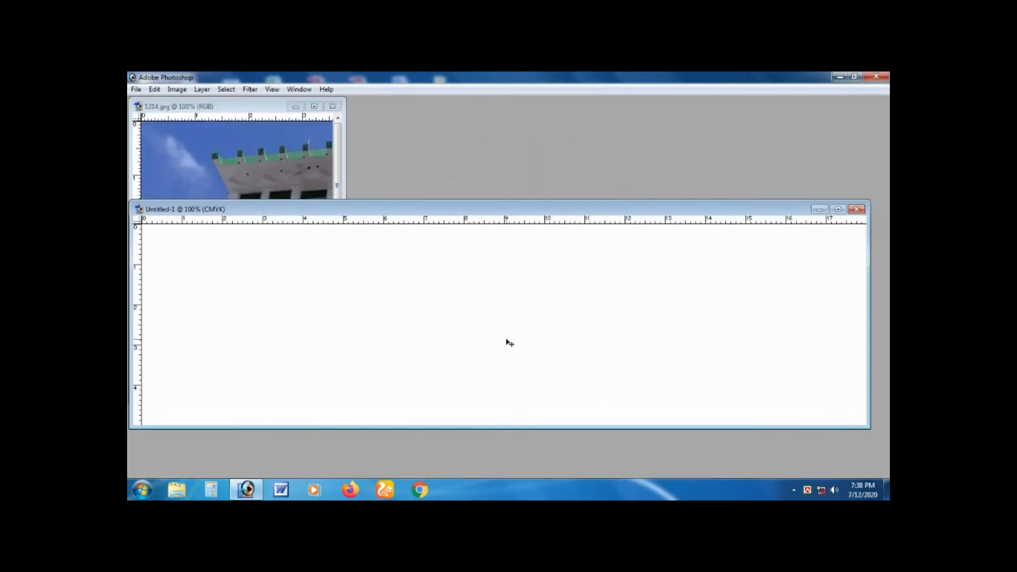
# - Add a new layer to the blank document and color the whole canvas red with a Color Overlay
pyautogui.hotkey('ctrl', 'a')
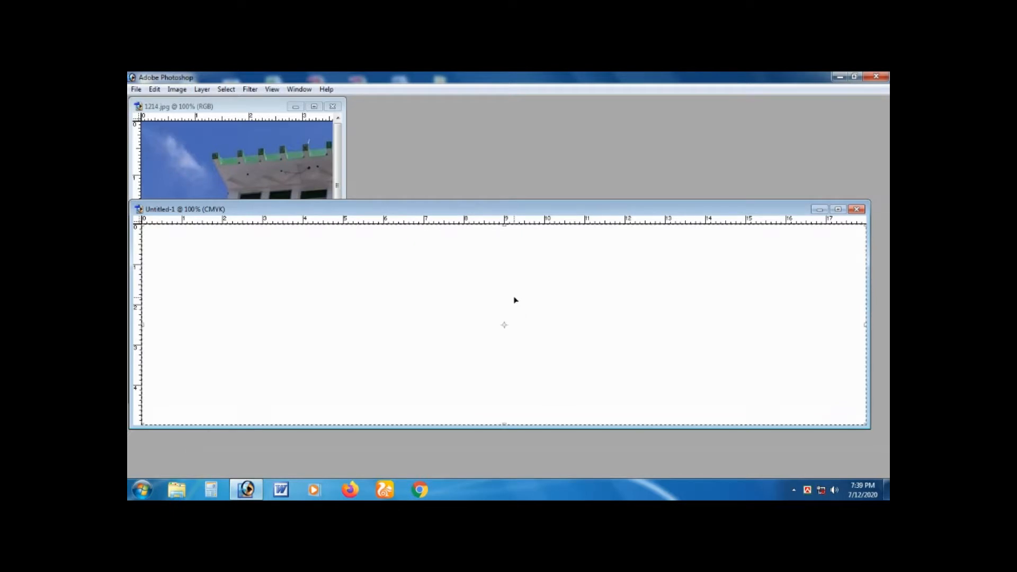
pyautogui.hotkey('ctrl', 'shift', 'n')
pyautogui.press('Return')
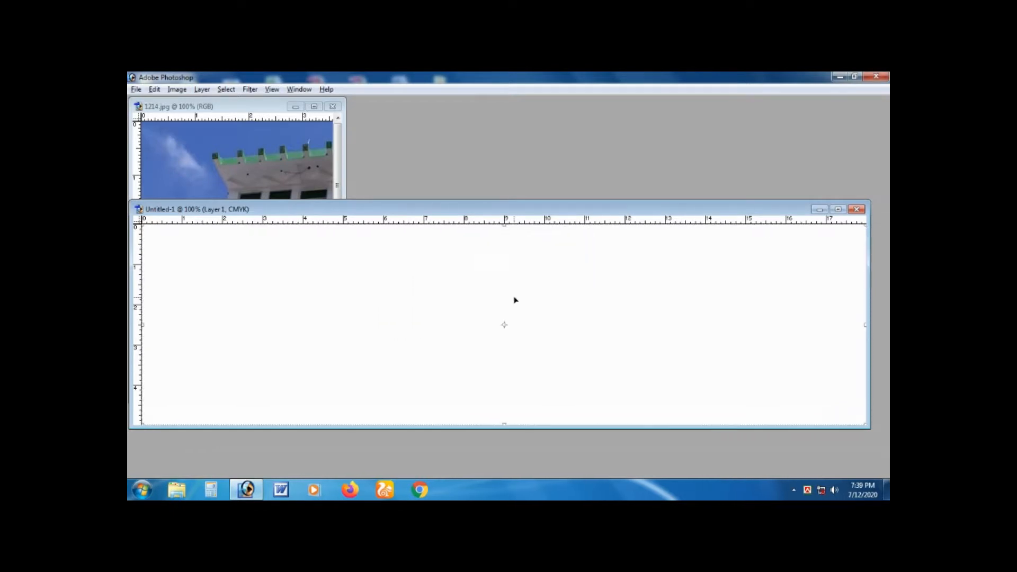
pyautogui.hotkey('alt', 'l')
pyautogui.press('y')
pyautogui.press('v')
pyautogui.moveTo(725, 260); pyautogui.dragTo(536, 224)
pyautogui.click(786, 243)
pyautogui.moveTo(456, 209)
pyautogui.mouseDown()
pyautogui.moveTo(508, 301)
pyautogui.moveTo(549, 228)
pyautogui.moveTo(468, 217)
pyautogui.mouseUp()
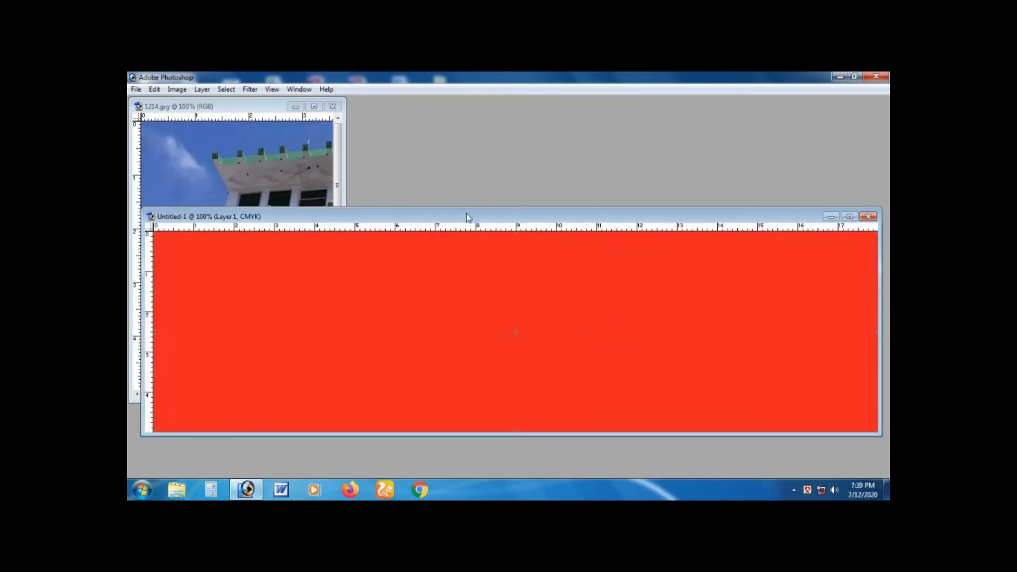
# - Enter the text DULU TOWER on the red banner
pyautogui.hotkey('ctrl', 't')
pyautogui.hotkey('ctrl', '-')
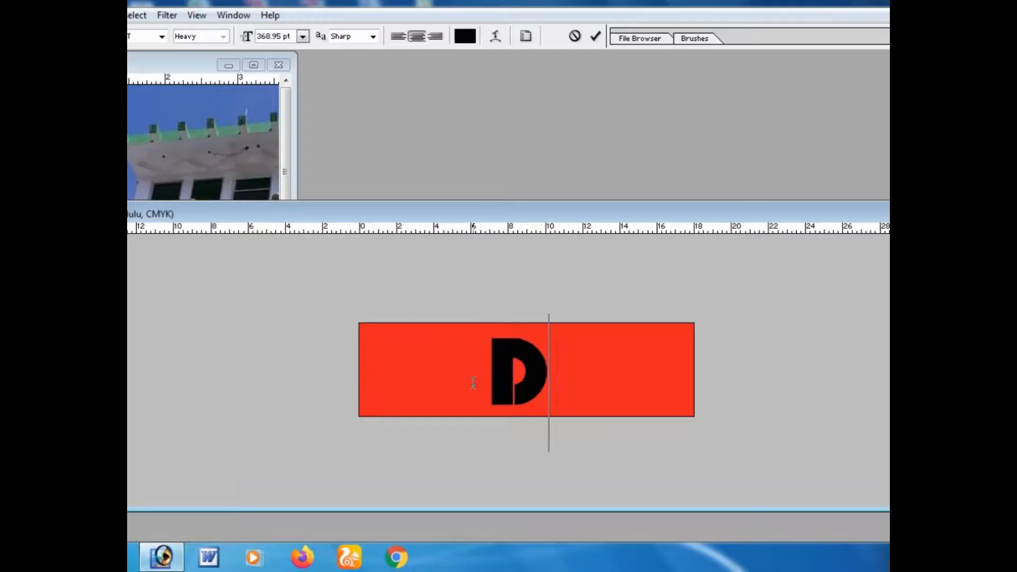
pyautogui.write('ULU')
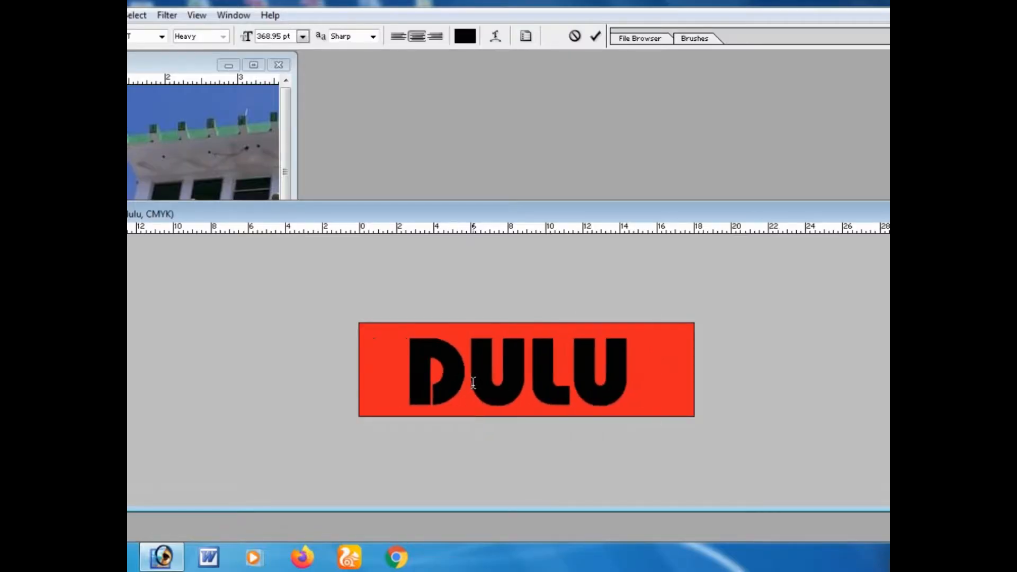
pyautogui.write(' TOWER')
pyautogui.hotkey('ctrl', 'Return')
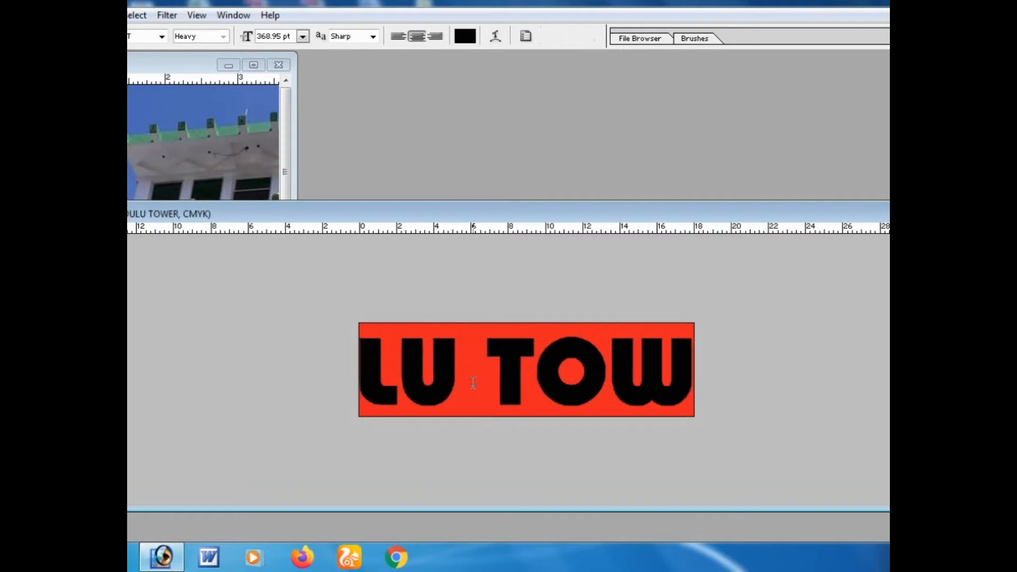
# - Scale the DULU TOWER text to 50.2% width and 80% height so it fits within the red banner, and center it
pyautogui.hotkey('ctrl', 't')
pyautogui.moveTo(805, 371); pyautogui.dragTo(661, 370)
pyautogui.moveTo(571, 337); pyautogui.dragTo(572, 340)
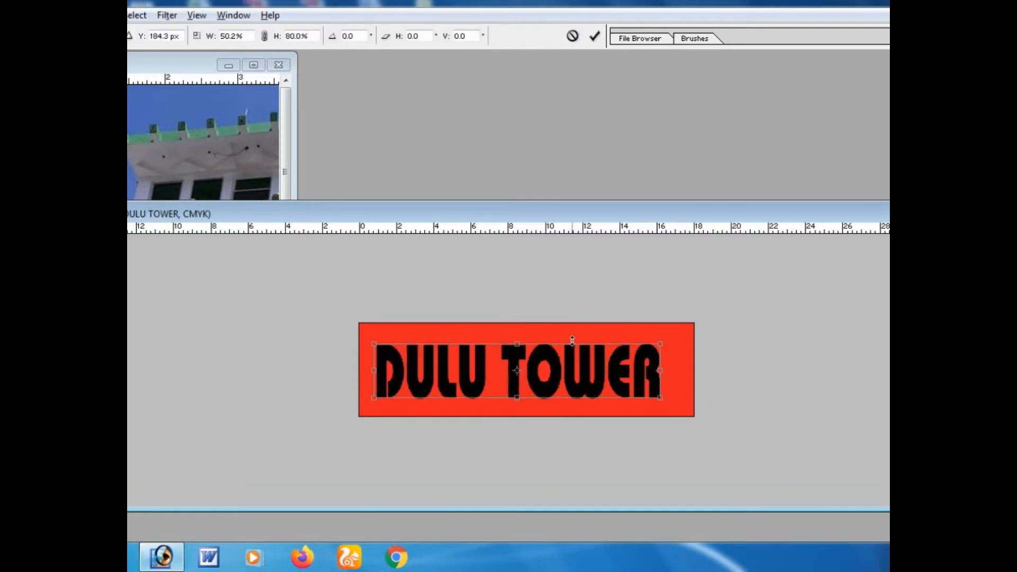
pyautogui.hotkey('shift', 'Right')
pyautogui.press('Return')
pyautogui.hotkey('ctrl', 'alt', '0')
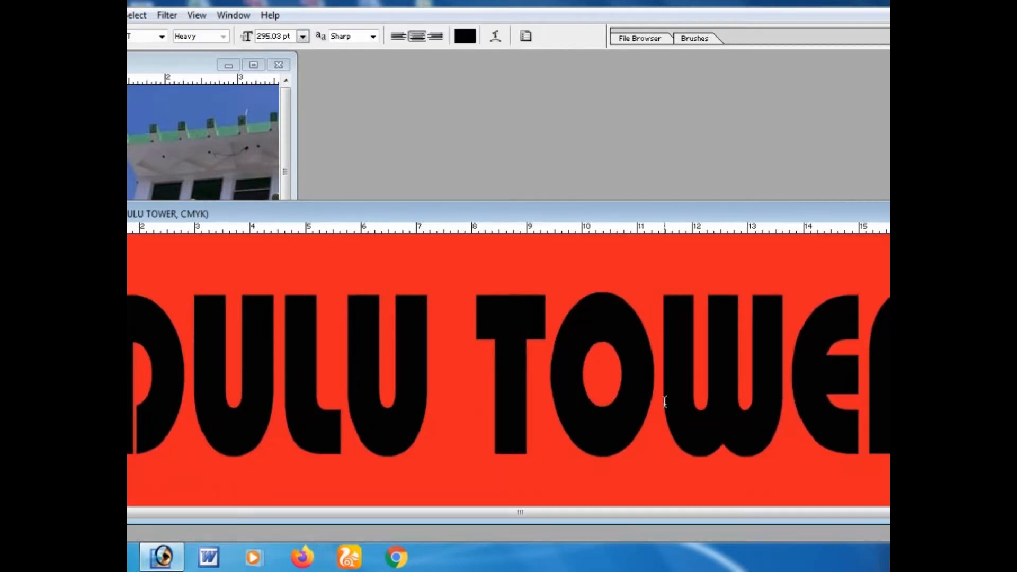
# - Change the color of the DULU TOWER text to white
pyautogui.press('v')
pyautogui.rightClick(606, 326)
pyautogui.click(613, 342)
pyautogui.press('t')
pyautogui.click(461, 33)
pyautogui.click(131, 219)
pyautogui.press('Return')
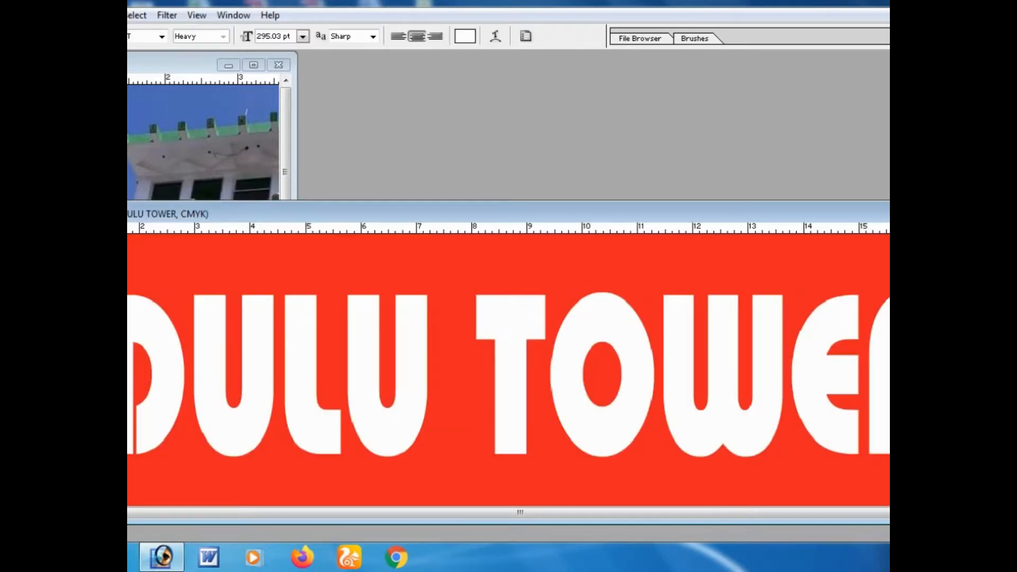
# - Apply the glossy blue preset layer style to the DULU TOWER text in the maximized document
pyautogui.press('v')
pyautogui.hotkey('ctrl', '0')
pyautogui.click(889, 214)
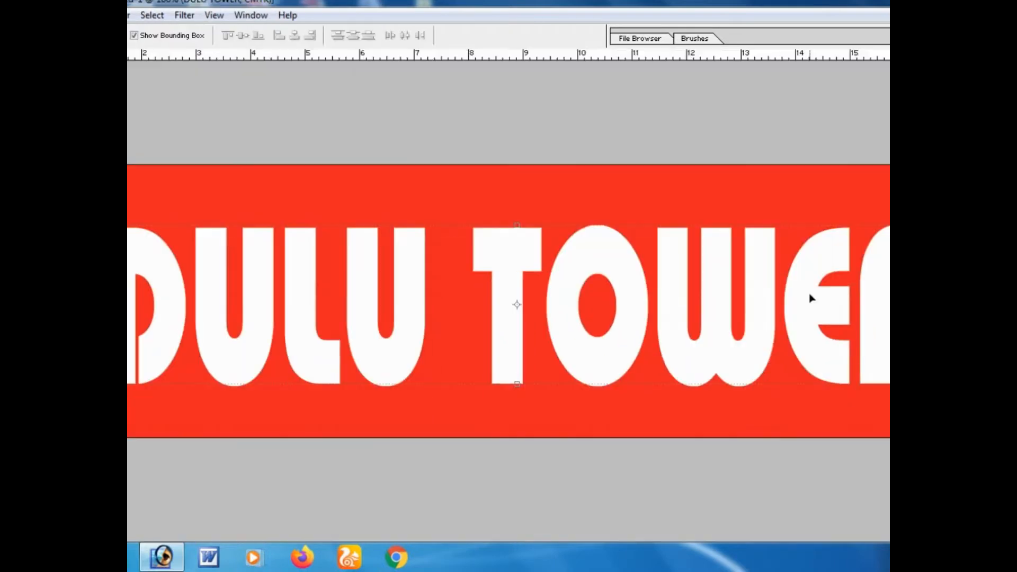
pyautogui.hotkey('alt', 'l')
pyautogui.press('y')
pyautogui.press('i')
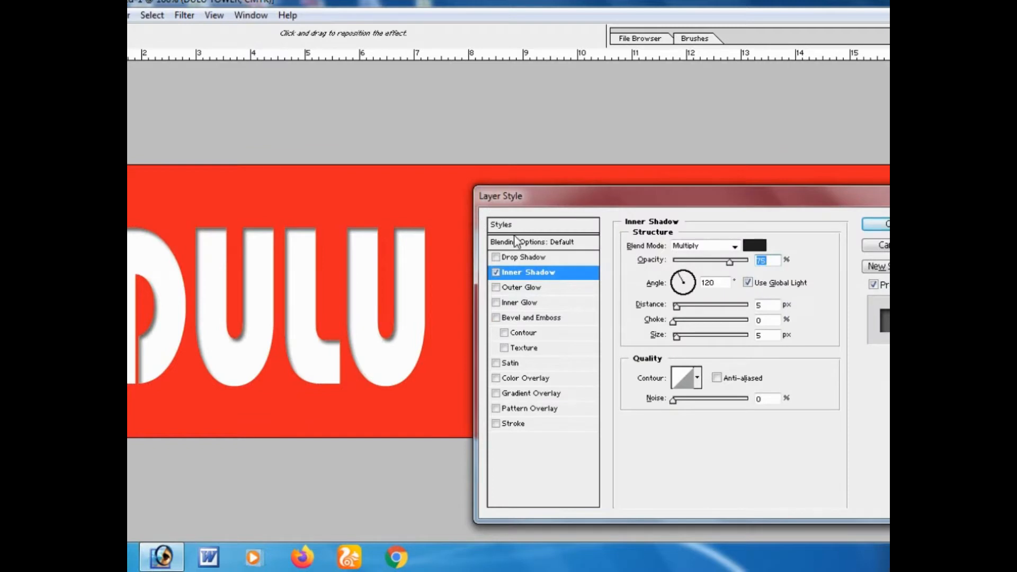
pyautogui.click(503, 225)
pyautogui.click(728, 241)
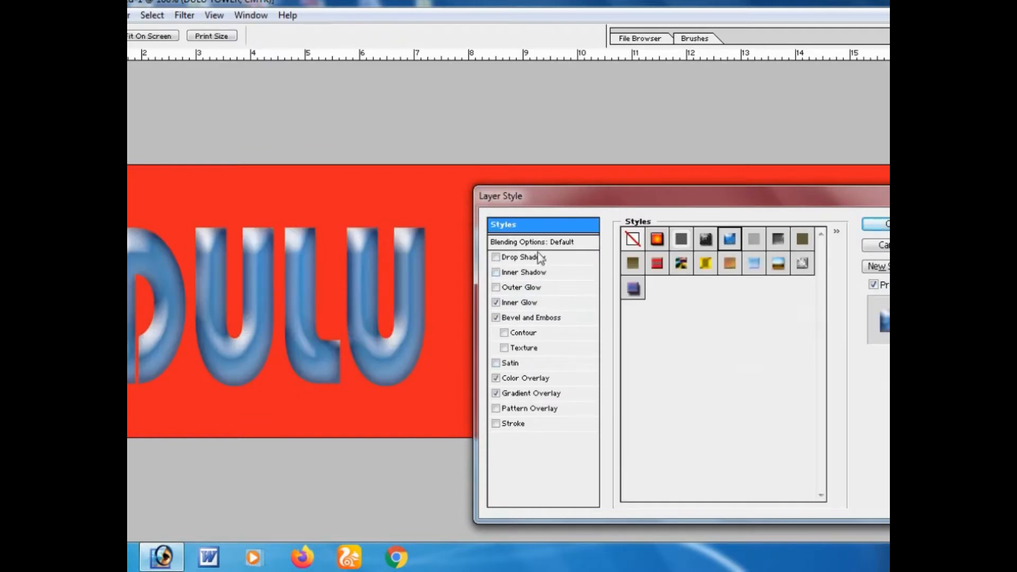
# - Turn off the text's Color Overlay, Gradient Overlay and Bevel and Emboss effects, keeping only the Inner Glow
pyautogui.click(523, 303)
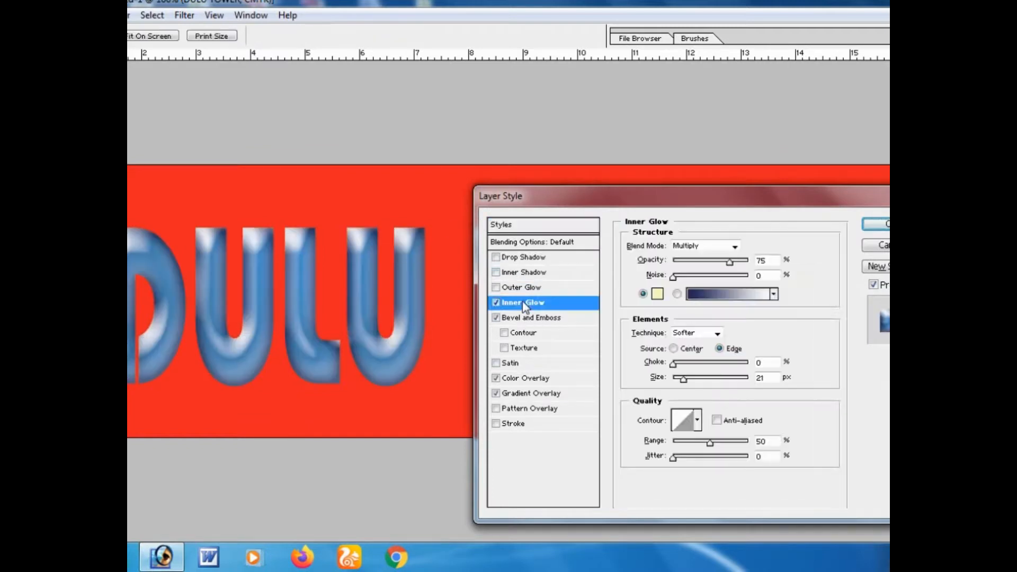
pyautogui.click(495, 378)
pyautogui.click(496, 394)
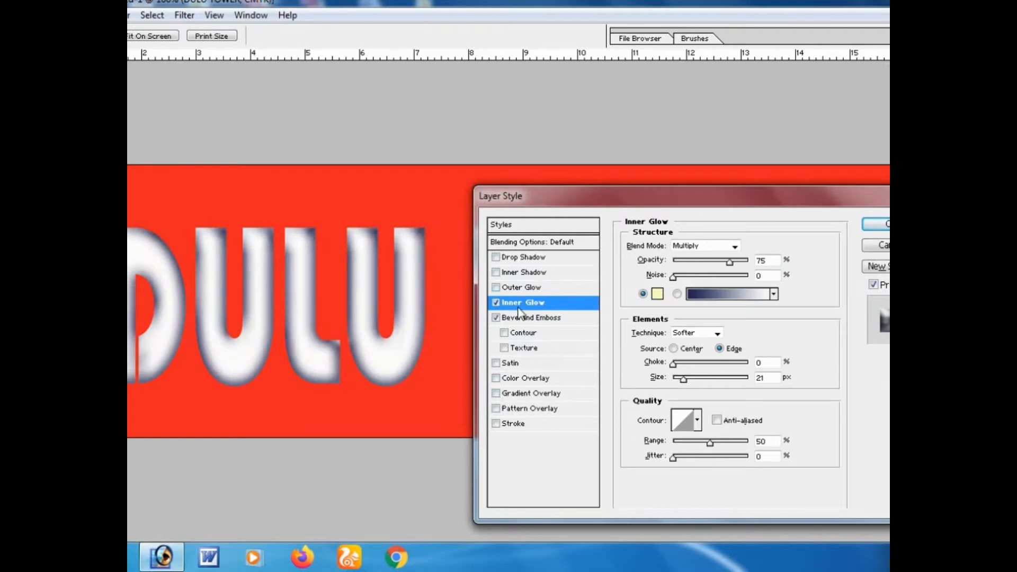
pyautogui.click(496, 318)
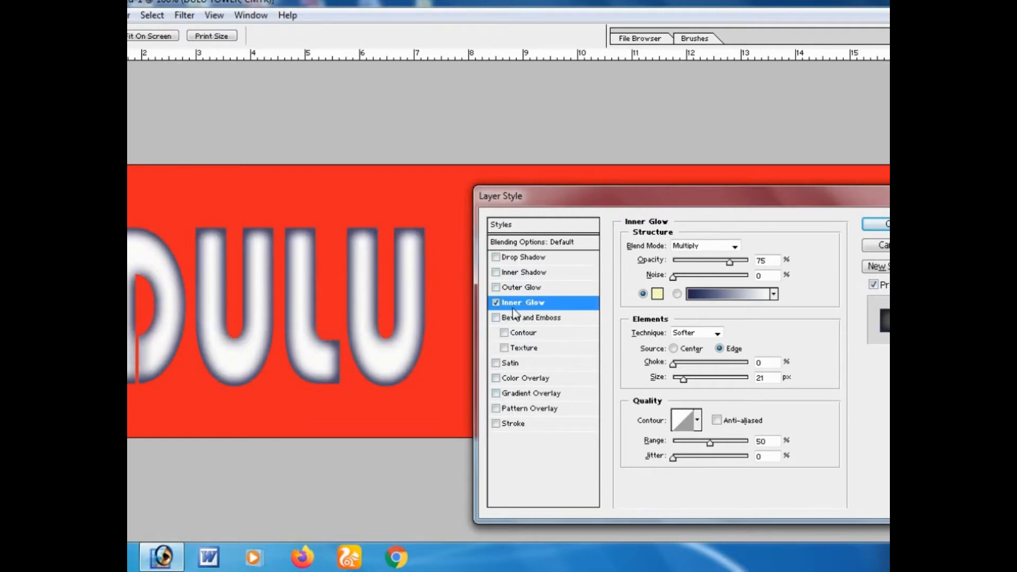
pyautogui.click(496, 318)
pyautogui.click(496, 317)
# - Set the text's Inner Glow to 50% opacity, 18% choke and 16 px size
pyautogui.moveTo(680, 379)
pyautogui.mouseDown()
pyautogui.moveTo(681, 363)
pyautogui.moveTo(681, 379)
pyautogui.mouseUp()
pyautogui.moveTo(730, 262); pyautogui.dragTo(710, 262)
pyautogui.moveTo(680, 364)
pyautogui.mouseDown()
pyautogui.moveTo(694, 365)
pyautogui.moveTo(682, 380)
pyautogui.mouseUp()
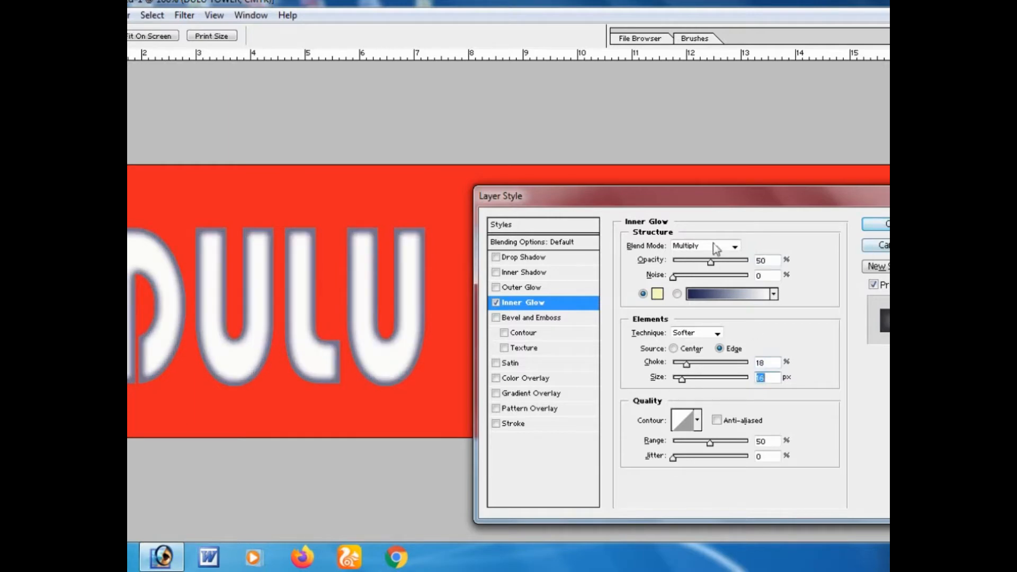
# - Add a Drop Shadow with a size of 9 px to the text and apply the layer style
pyautogui.click(529, 258)
pyautogui.moveTo(683, 337); pyautogui.dragTo(678, 337)
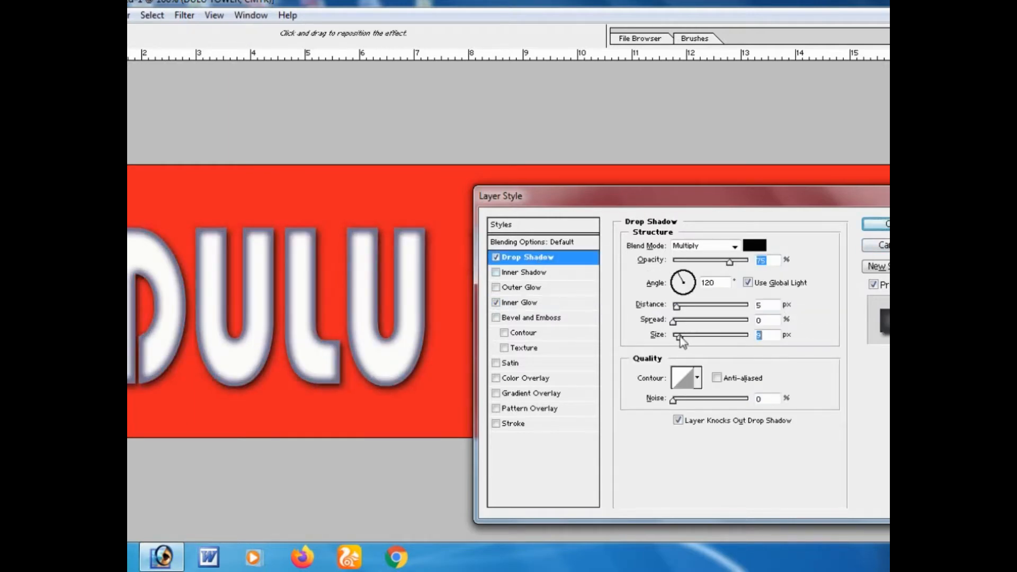
pyautogui.moveTo(768, 196); pyautogui.dragTo(717, 285)
pyautogui.press('Return')
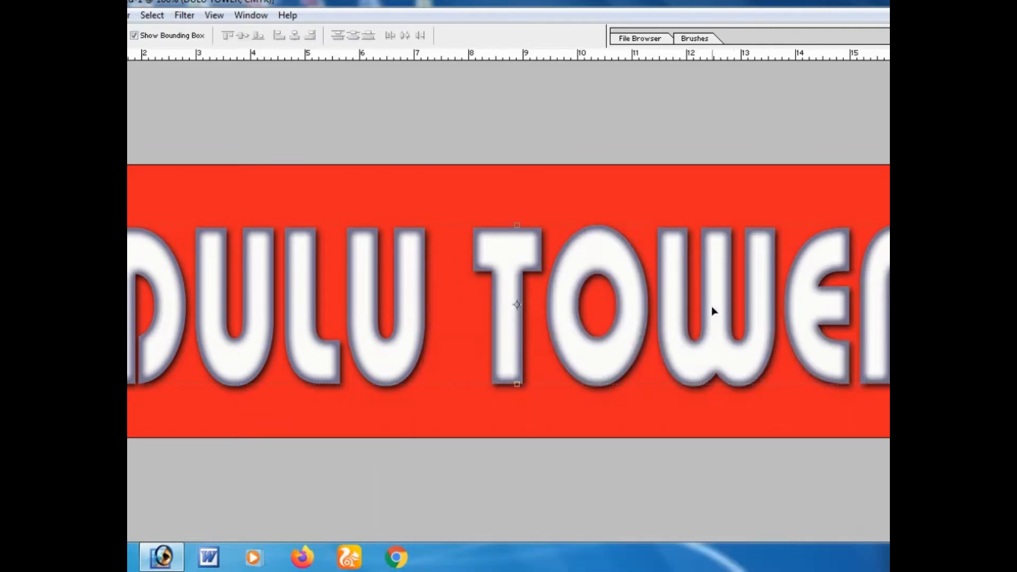
# - Merge the banner's layers, copy the banner into the building photo 1214.jpg and maximize the photo's window
pyautogui.hotkey('ctrl', 'F5')
pyautogui.hotkey('ctrl', 'e')
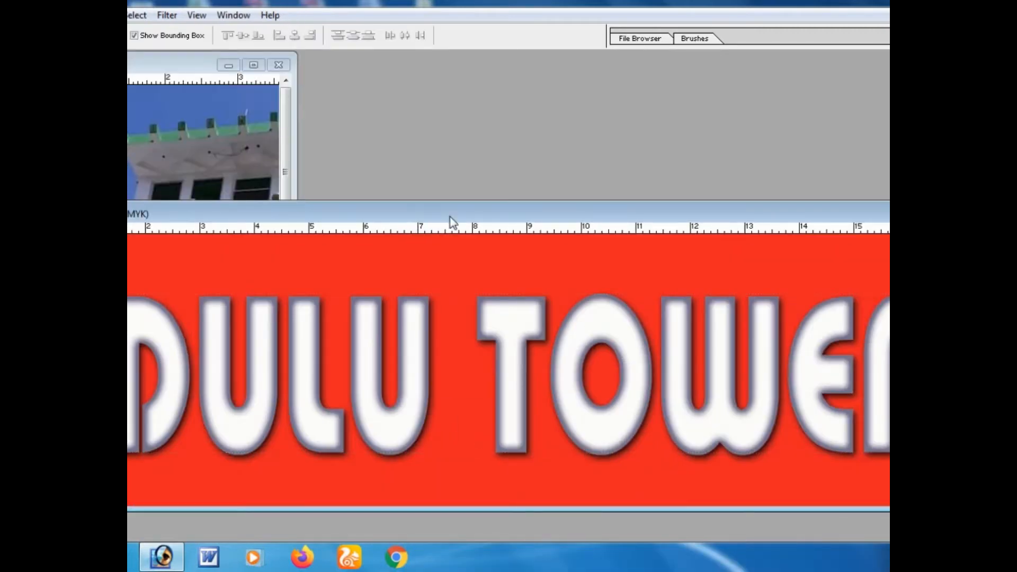
pyautogui.moveTo(450, 215); pyautogui.dragTo(686, 182)
pyautogui.moveTo(574, 372); pyautogui.dragTo(170, 186)
pyautogui.click(253, 64)
# - Scale the banner proportionally to 27.7% and place it over the building's upper balcony, matching the facade's width
pyautogui.hotkey('ctrl', '-')
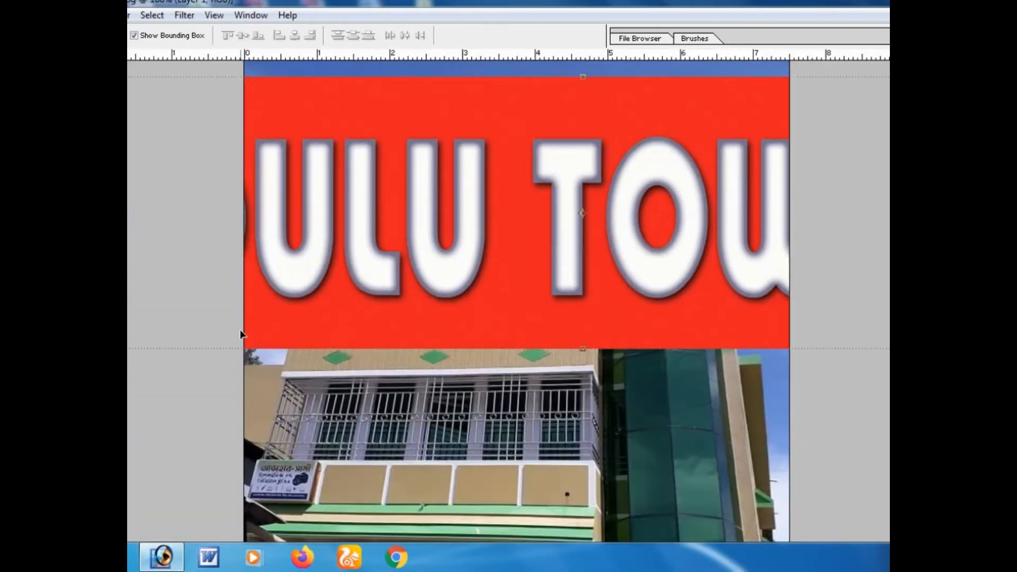
pyautogui.moveTo(233, 254); pyautogui.dragTo(425, 199)
pyautogui.moveTo(609, 165); pyautogui.dragTo(527, 163)
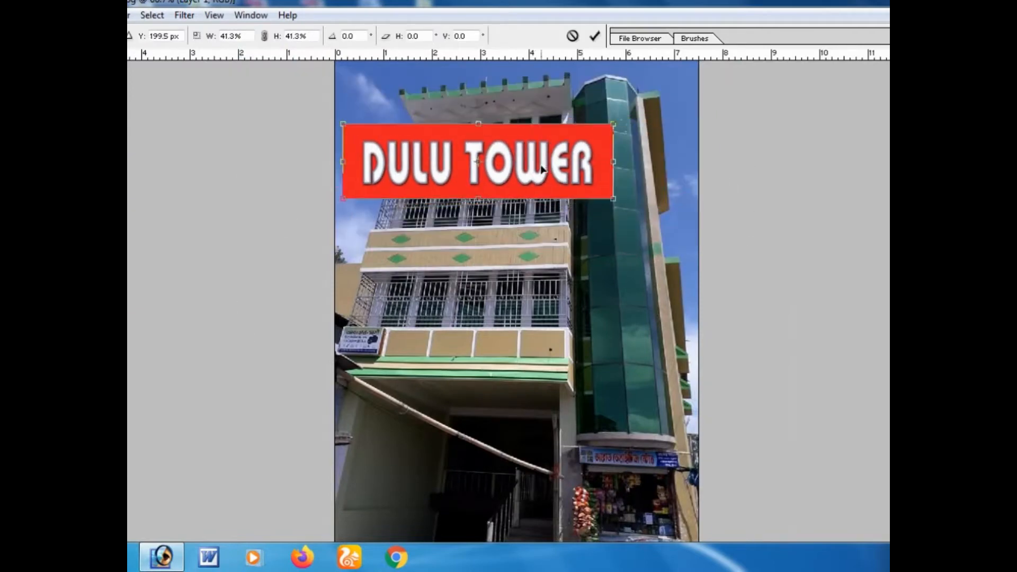
pyautogui.hotkey('ctrl', '+')
pyautogui.moveTo(644, 243); pyautogui.dragTo(645, 367)
pyautogui.moveTo(477, 206); pyautogui.dragTo(545, 179)
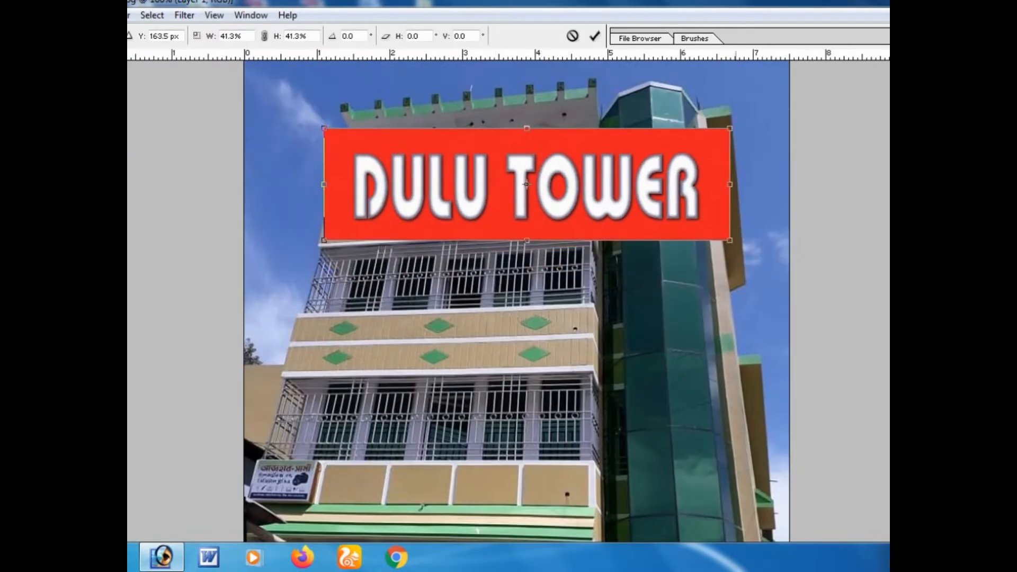
pyautogui.moveTo(735, 126); pyautogui.dragTo(597, 165)
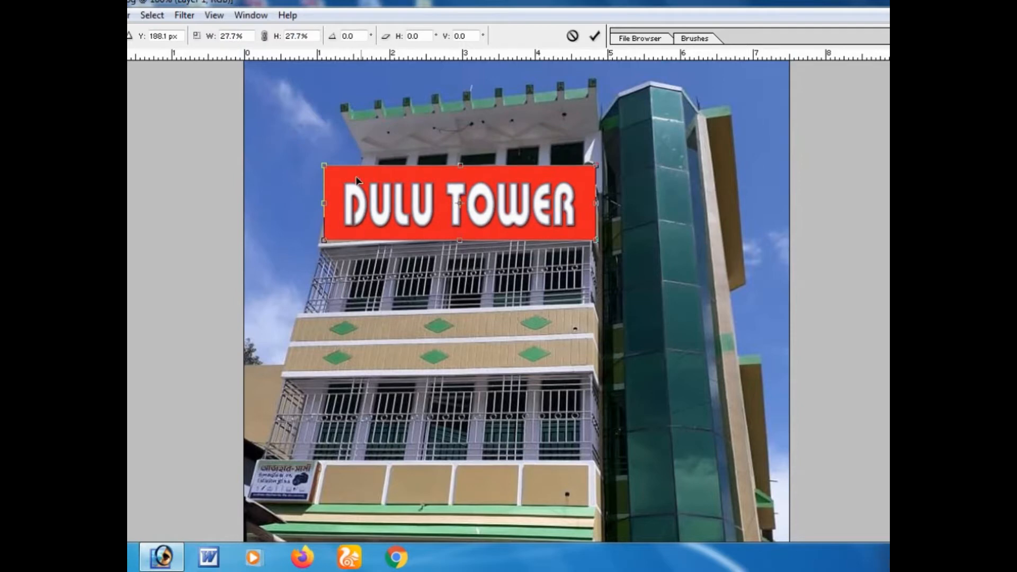
# - Distort the banner's four corners to match the slanted tan wall strip below the top balcony railing, and apply the transform
pyautogui.hotkey('ctrl', '+')
pyautogui.scroll(3, 517, 272)
pyautogui.moveTo(668, 305); pyautogui.dragTo(665, 276)
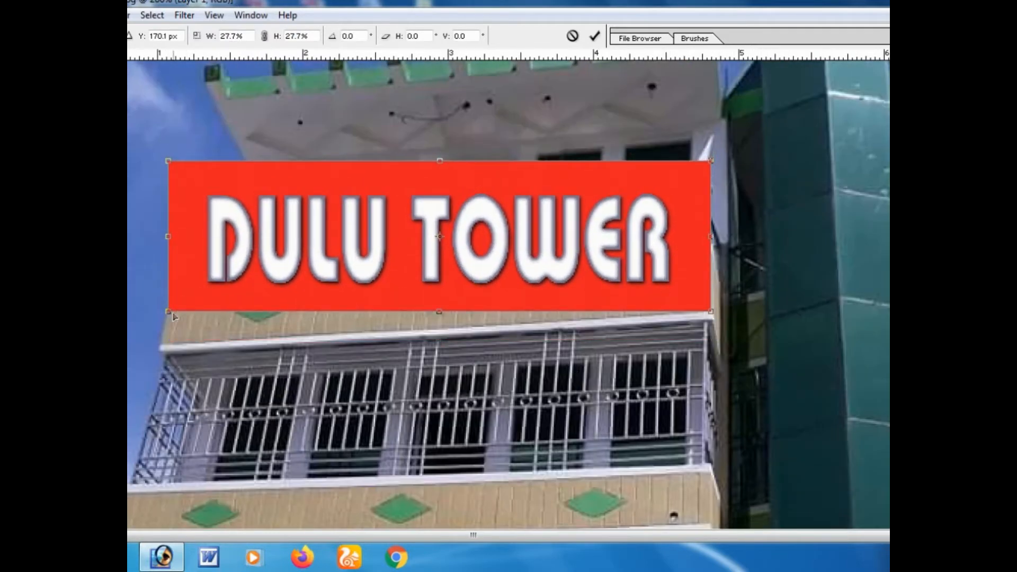
pyautogui.moveTo(168, 313); pyautogui.dragTo(161, 347)
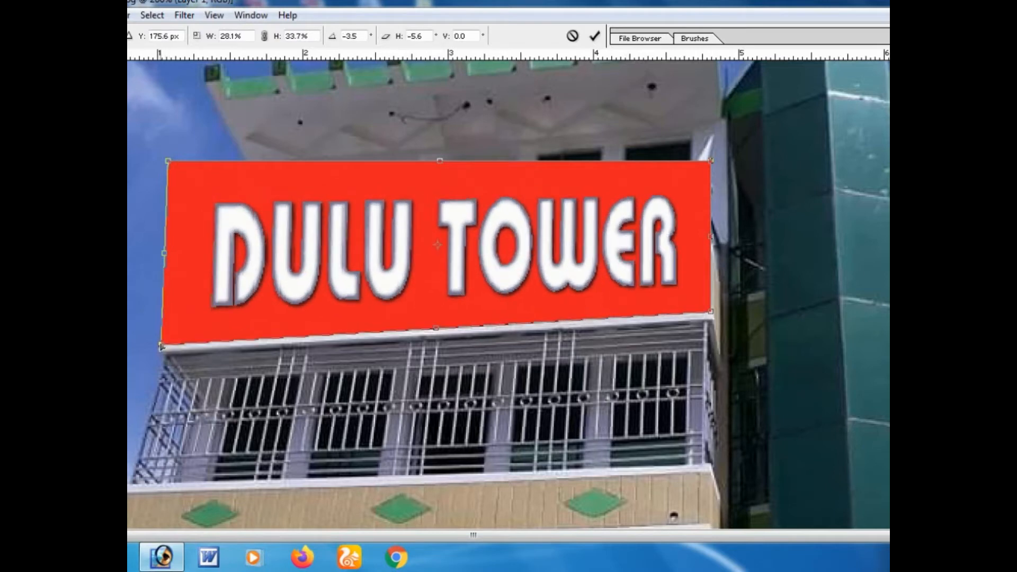
pyautogui.moveTo(168, 162); pyautogui.dragTo(172, 288)
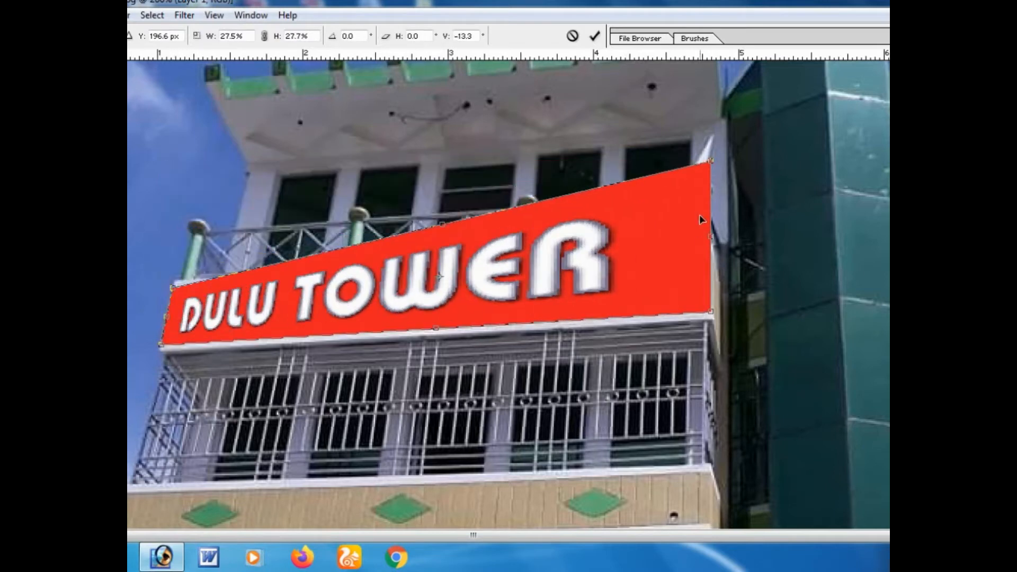
pyautogui.moveTo(710, 161); pyautogui.dragTo(711, 253)
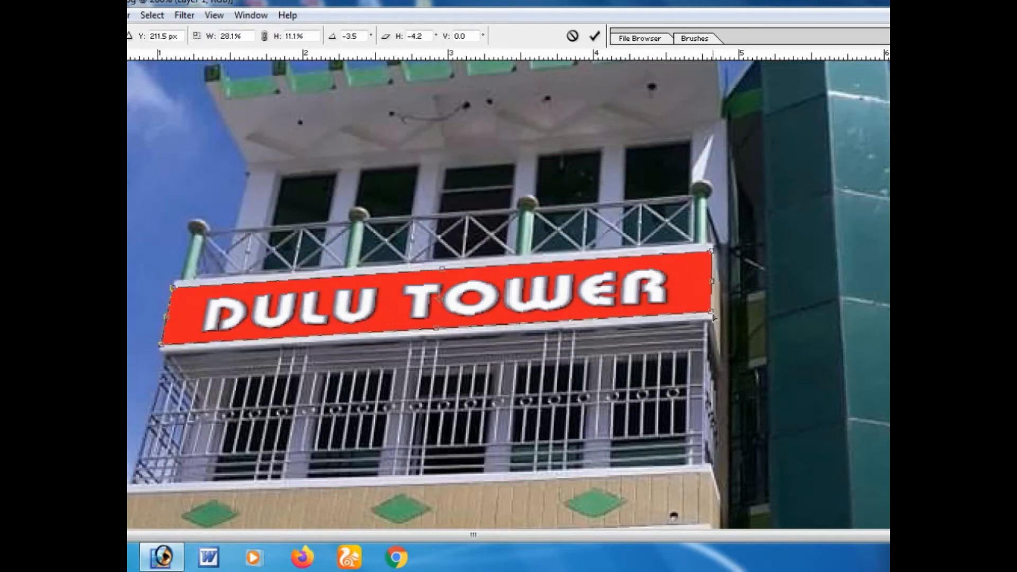
pyautogui.press('Return')
# - Add a Drop Shadow to the banner with size 0 px, global light off and a 120° angle, keeping the banner in view
pyautogui.click(129, 15)
pyautogui.click(366, 122)
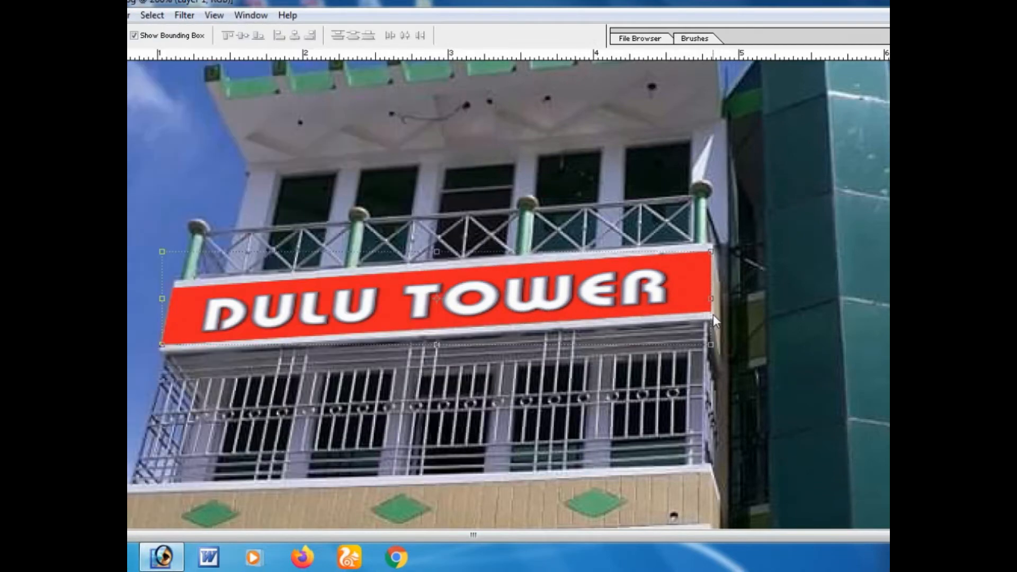
pyautogui.moveTo(632, 293); pyautogui.dragTo(305, 46)
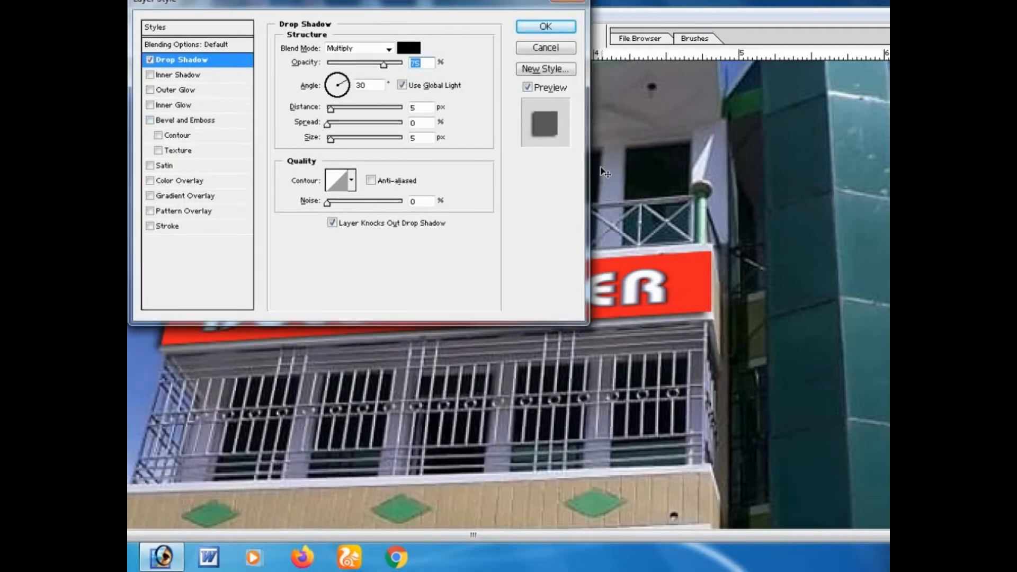
pyautogui.moveTo(329, 140); pyautogui.dragTo(326, 139)
pyautogui.click(402, 85)
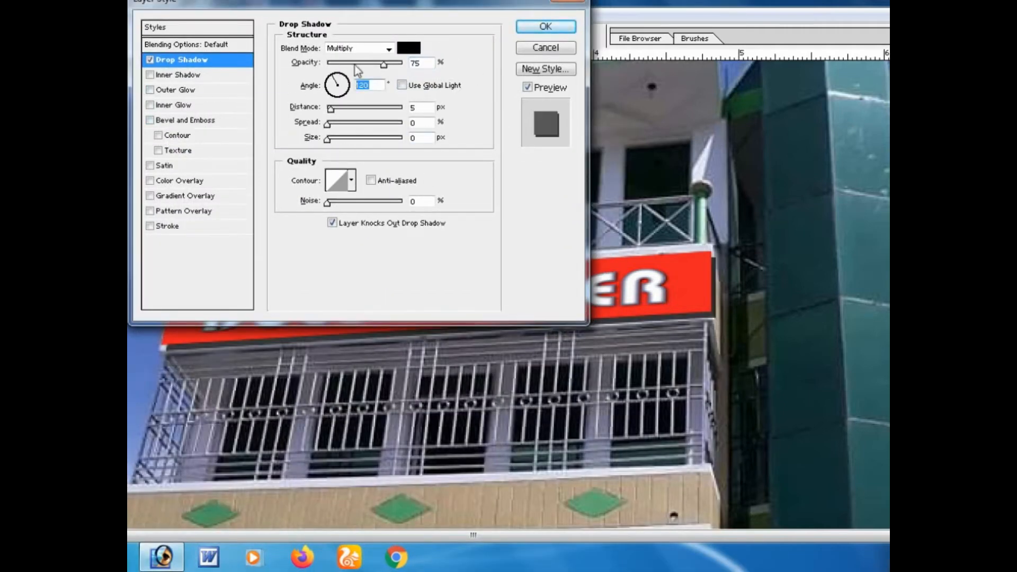
pyautogui.moveTo(370, 2); pyautogui.dragTo(784, 347)
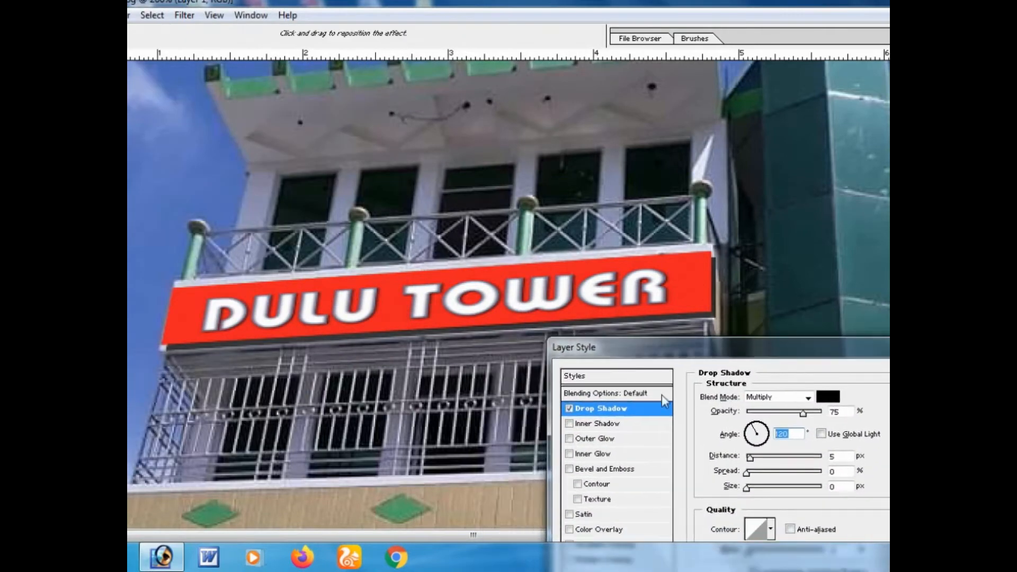
# - Set the banner's drop shadow color to dark red 8B0A0D
pyautogui.click(824, 394)
pyautogui.click(703, 282)
pyautogui.click(457, 366)
pyautogui.click(303, 320)
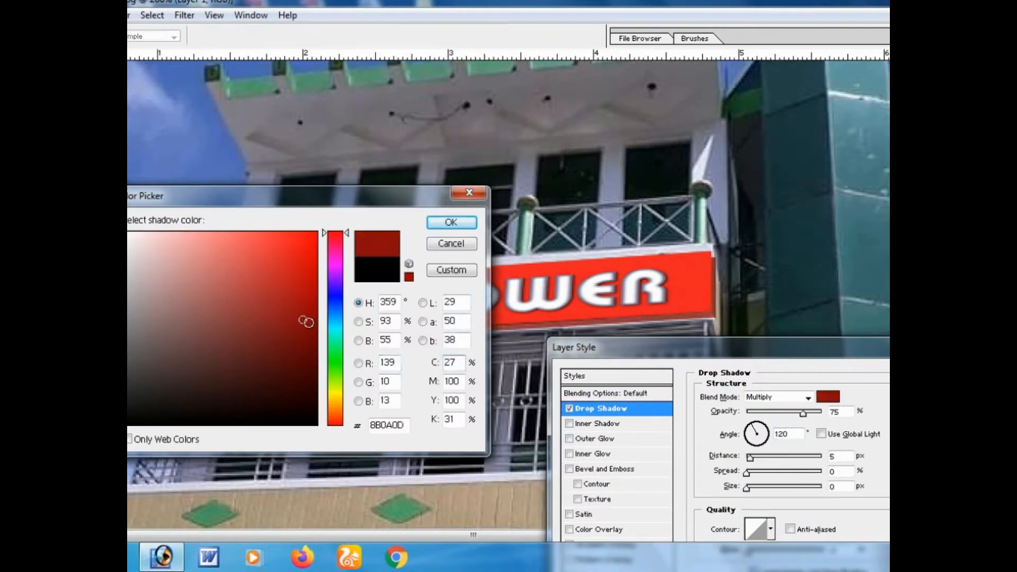
pyautogui.click(451, 222)
# - Set the banner's drop shadow to 100% opacity with Normal blend mode and apply the layer style
pyautogui.moveTo(803, 413); pyautogui.dragTo(819, 412)
pyautogui.click(808, 397)
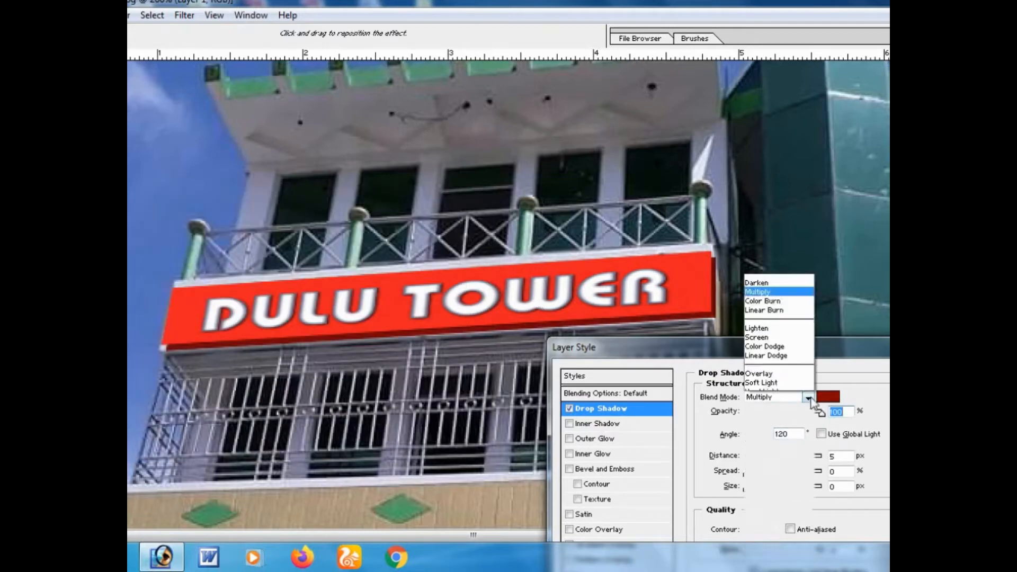
pyautogui.click(781, 149)
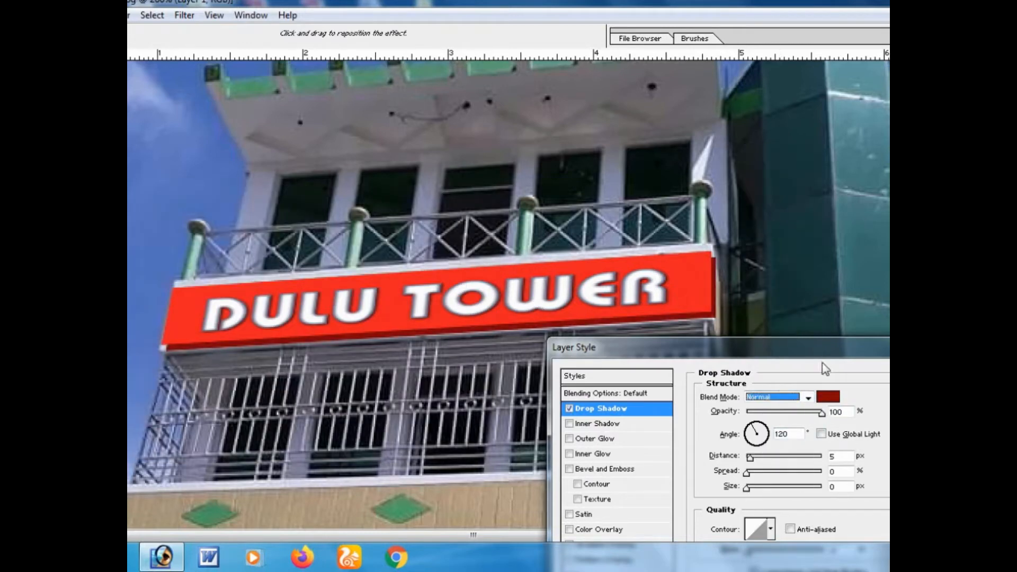
pyautogui.moveTo(823, 363); pyautogui.dragTo(714, 368)
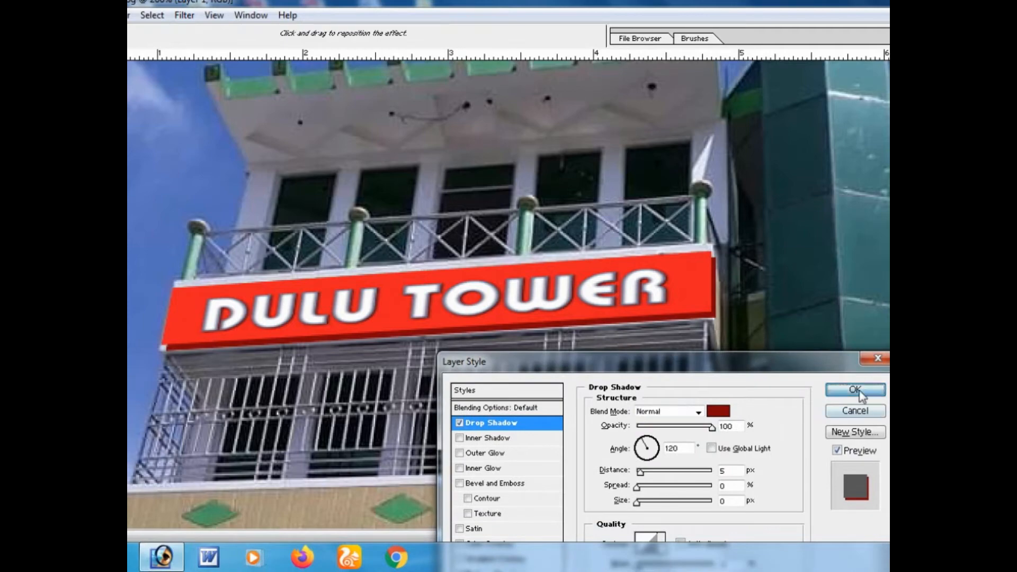
pyautogui.click(851, 390)
# - Distort the banner's right corners and lower-left corner slightly inward so the white ledge beneath stays uncovered, and apply the transform
pyautogui.hotkey('ctrl', '-')
pyautogui.rightClick(532, 329)
pyautogui.click(563, 341)
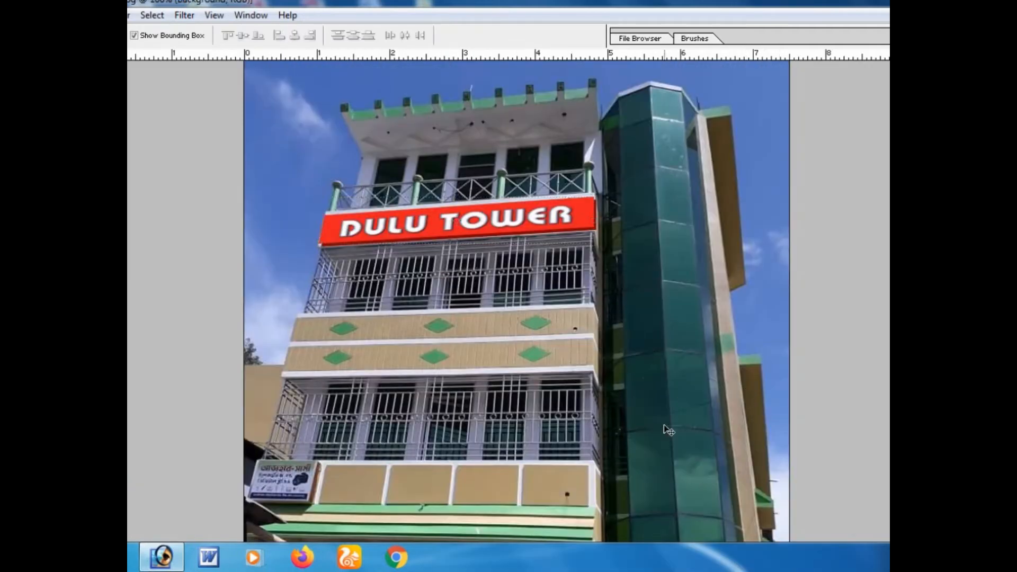
pyautogui.keyDown('ctrl'); pyautogui.click(490, 249); pyautogui.keyUp('ctrl')
pyautogui.keyDown('ctrl'); pyautogui.click(489, 248); pyautogui.keyUp('ctrl')
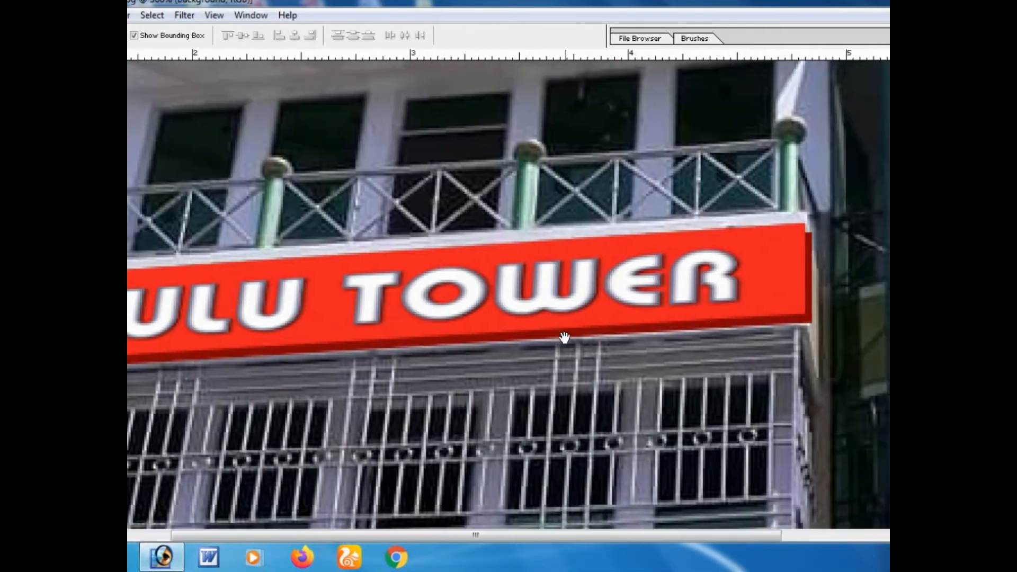
pyautogui.moveTo(565, 338); pyautogui.dragTo(563, 348)
pyautogui.hotkey('alt', ']')
pyautogui.click(804, 384)
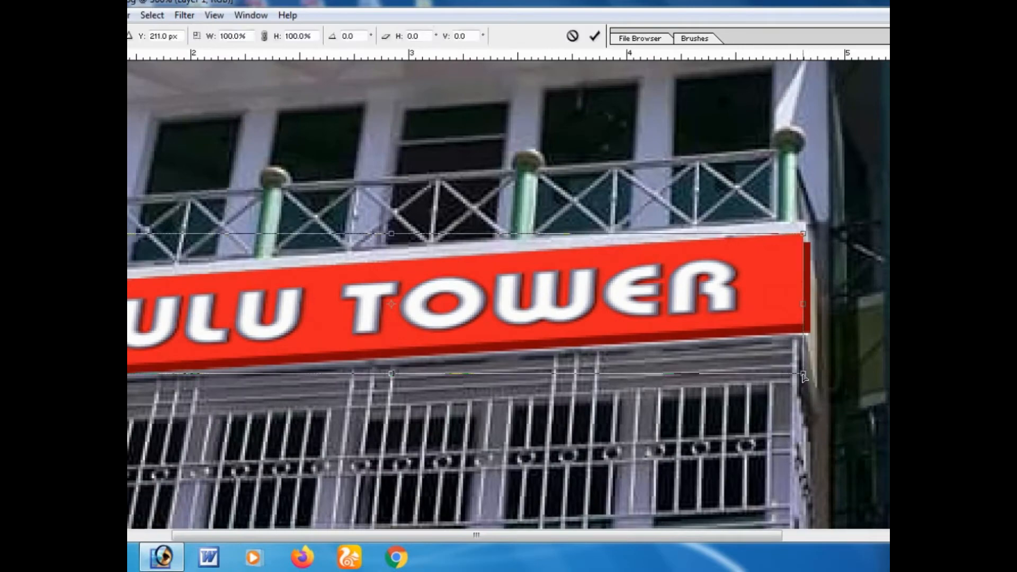
pyautogui.moveTo(804, 376); pyautogui.dragTo(798, 361)
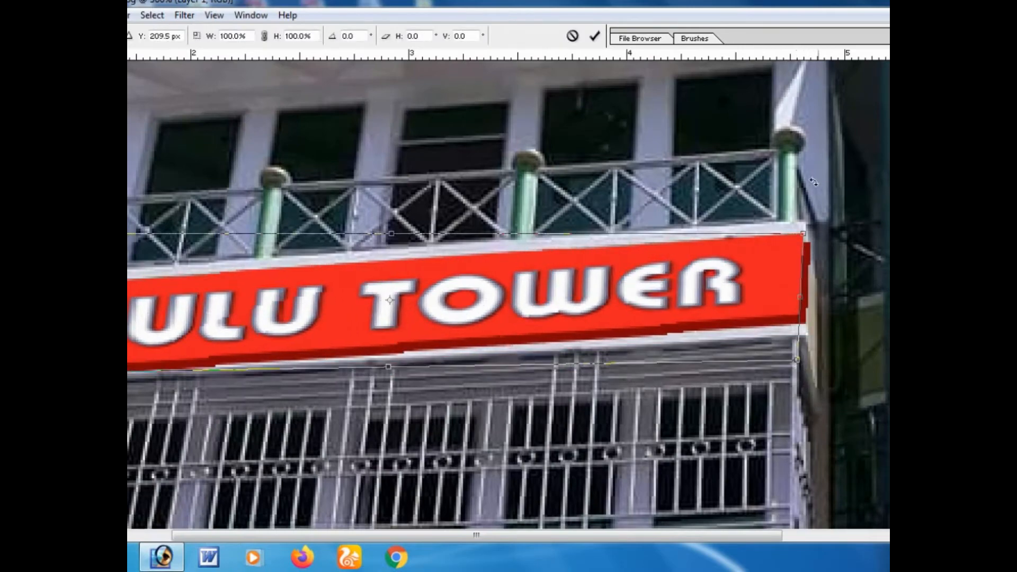
pyautogui.moveTo(801, 234); pyautogui.dragTo(796, 233)
pyautogui.moveTo(623, 325); pyautogui.dragTo(881, 292)
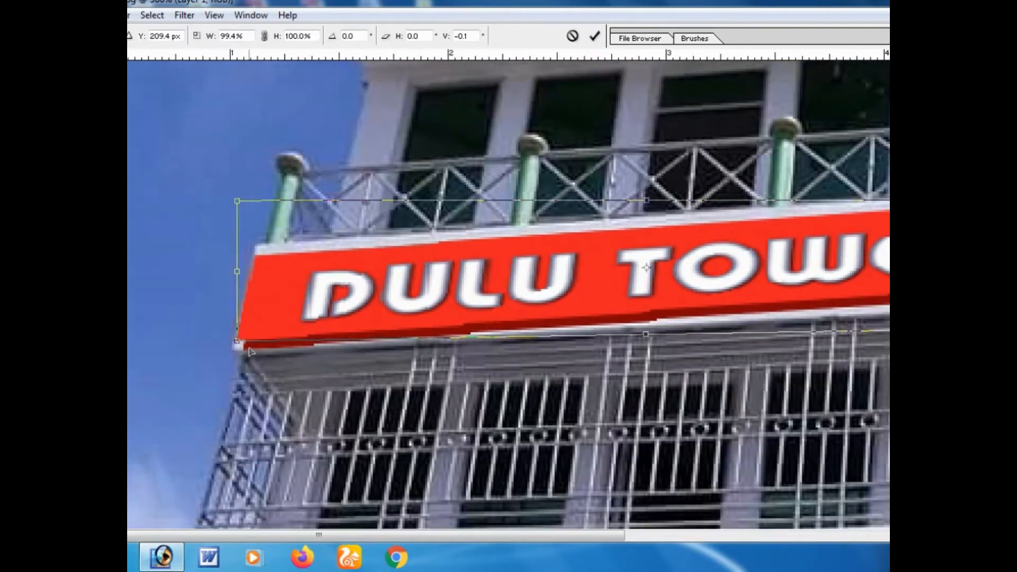
pyautogui.moveTo(238, 343); pyautogui.dragTo(236, 332)
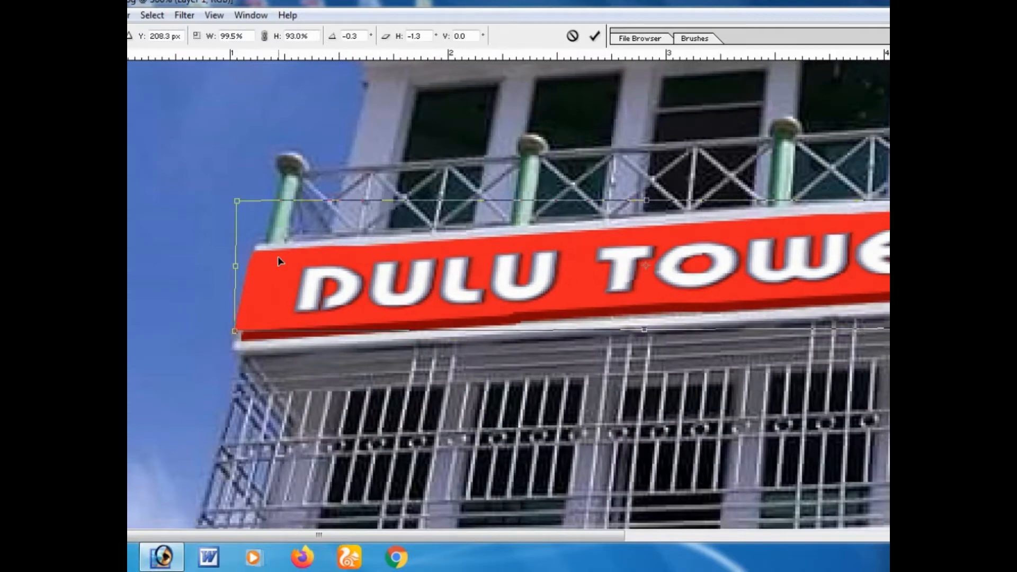
pyautogui.press('Return')
# - Select the photo's background layer and examine how the fitted sign looks on the whole building
pyautogui.hotkey('ctrl', 'alt', '0')
pyautogui.rightClick(426, 312)
pyautogui.click(450, 325)
pyautogui.moveTo(508, 347); pyautogui.dragTo(488, 367)
pyautogui.hotkey('ctrl', '-')
pyautogui.hotkey('ctrl', '+')
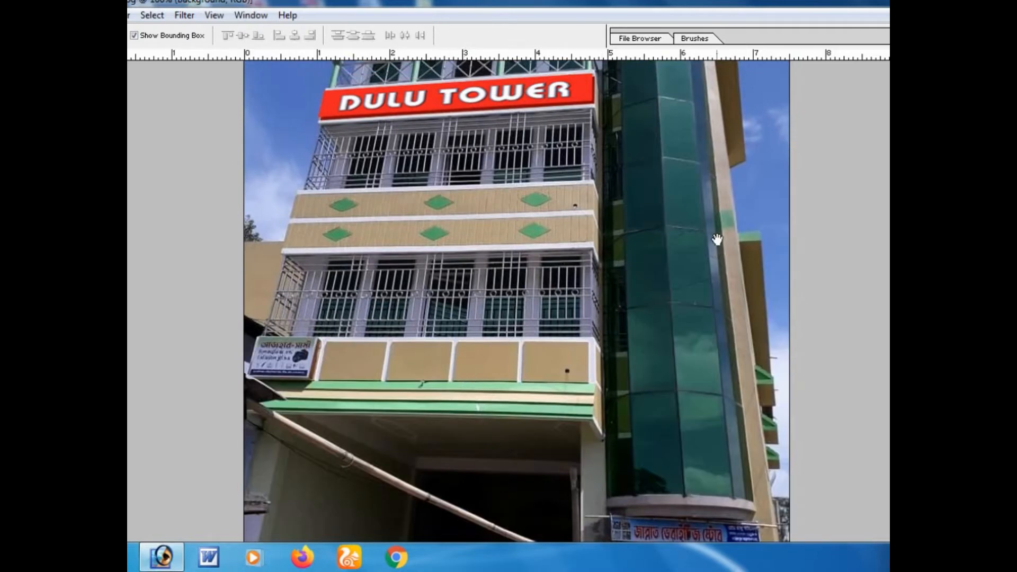
pyautogui.scroll(3, 718, 265)
# - Return to the DULU TOWER banner document, undo its layer merge, and maximize its window with the whole banner in view
pyautogui.click(992, 15)
pyautogui.hotkey('ctrl', '0')
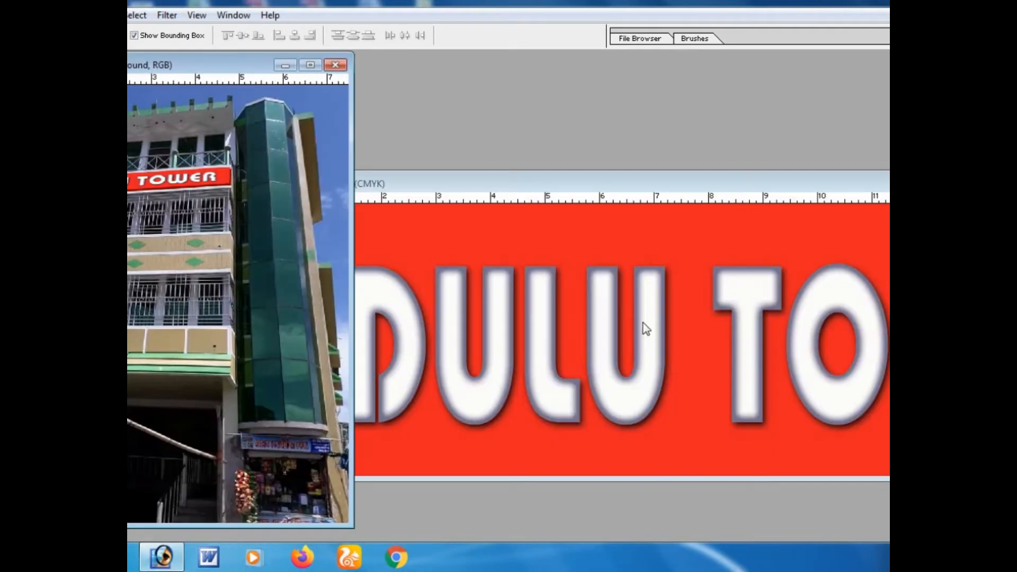
pyautogui.click(642, 321)
pyautogui.hotkey('ctrl', 'z')
pyautogui.doubleClick(558, 187)
pyautogui.hotkey('ctrl', '-')
pyautogui.hotkey('ctrl', '-')
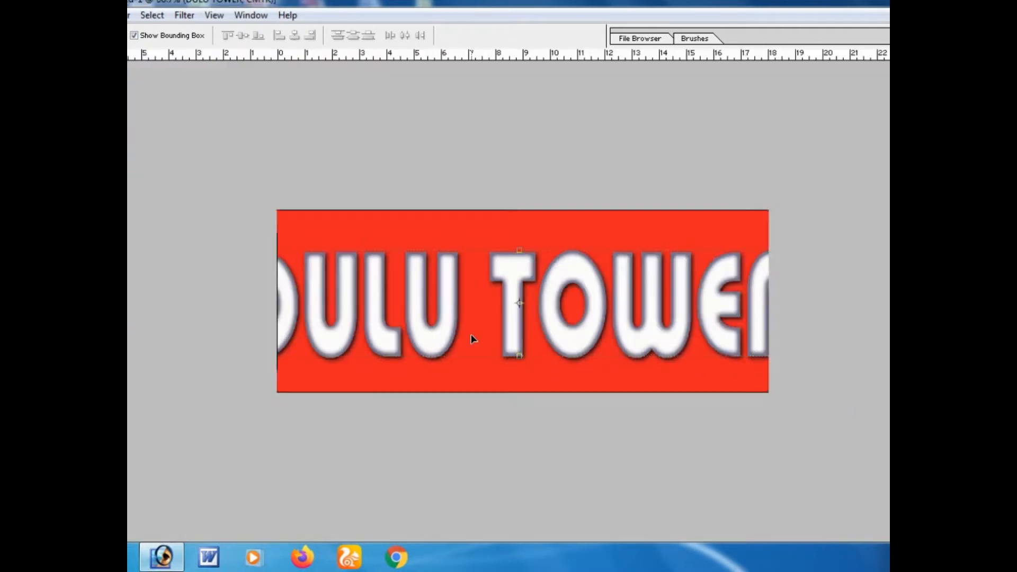
# - Replace the banner's text with KHALED COMMUNITY CENTER
pyautogui.press('t')
pyautogui.click(551, 322)
pyautogui.hotkey('ctrl', 'a')
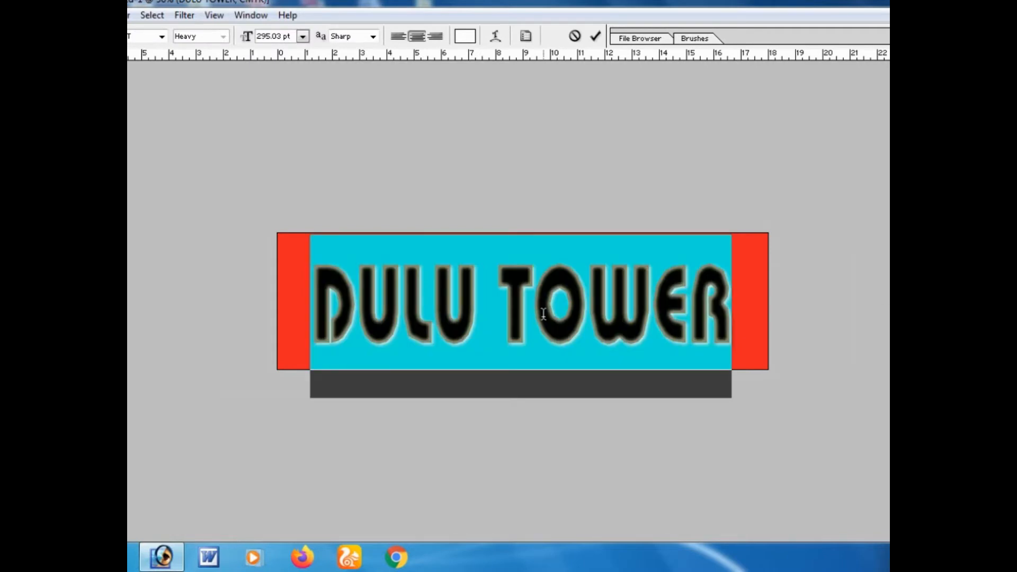
pyautogui.write('KHALED CO')
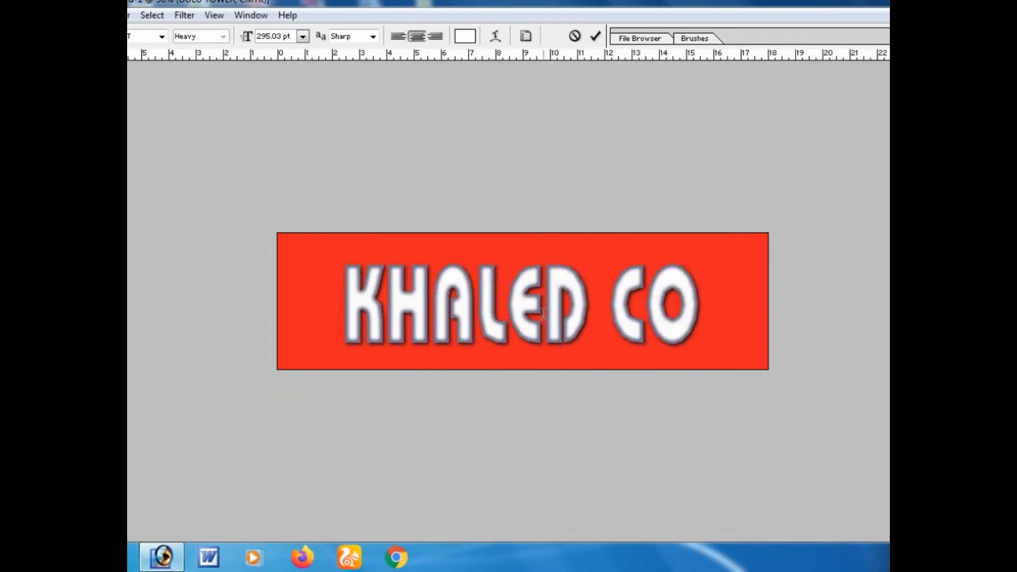
pyautogui.write('MMUN')
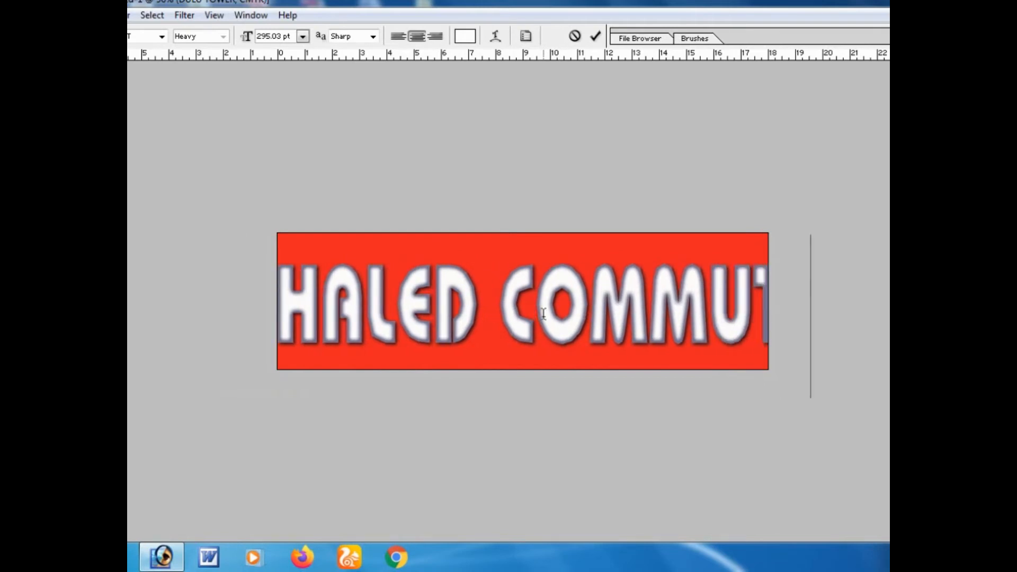
pyautogui.write('I')
pyautogui.press('BackSpace')
pyautogui.press('BackSpace')
pyautogui.write('NI')
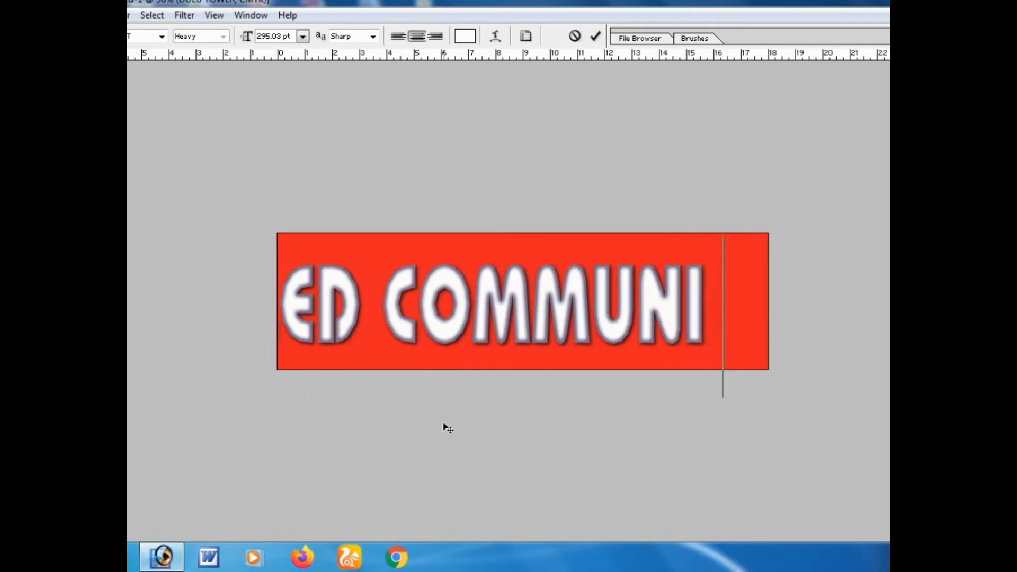
pyautogui.write('TY CENT')
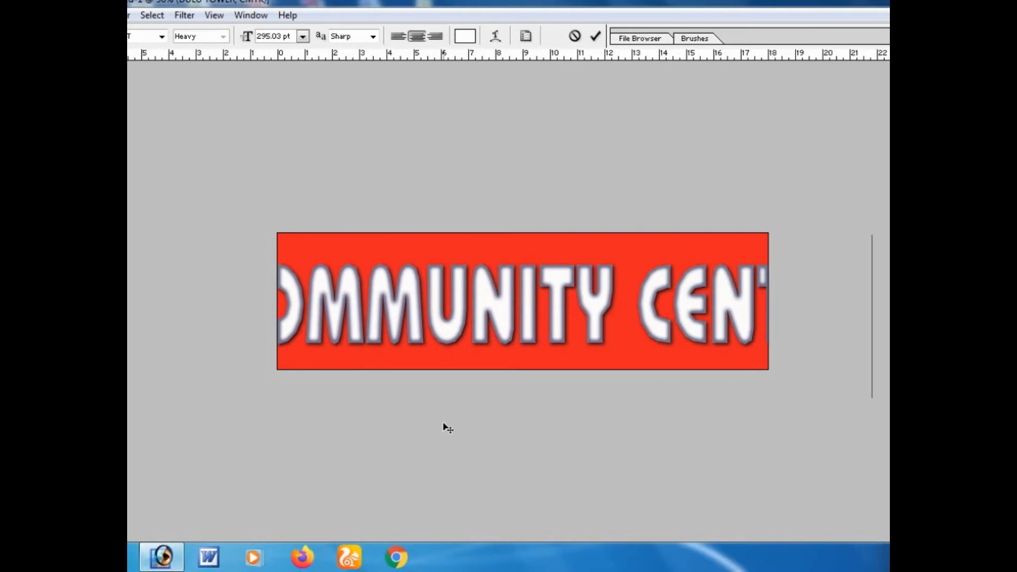
pyautogui.hotkey('ctrl', 'Return')
# - Scale the title to 47.1% width to fit inside the red banner, reduce its height slightly, and apply the transform
pyautogui.hotkey('ctrl', 't')
pyautogui.hotkey('ctrl', '0')
pyautogui.moveTo(31, 302); pyautogui.dragTo(333, 302)
pyautogui.moveTo(819, 302); pyautogui.dragTo(714, 300)
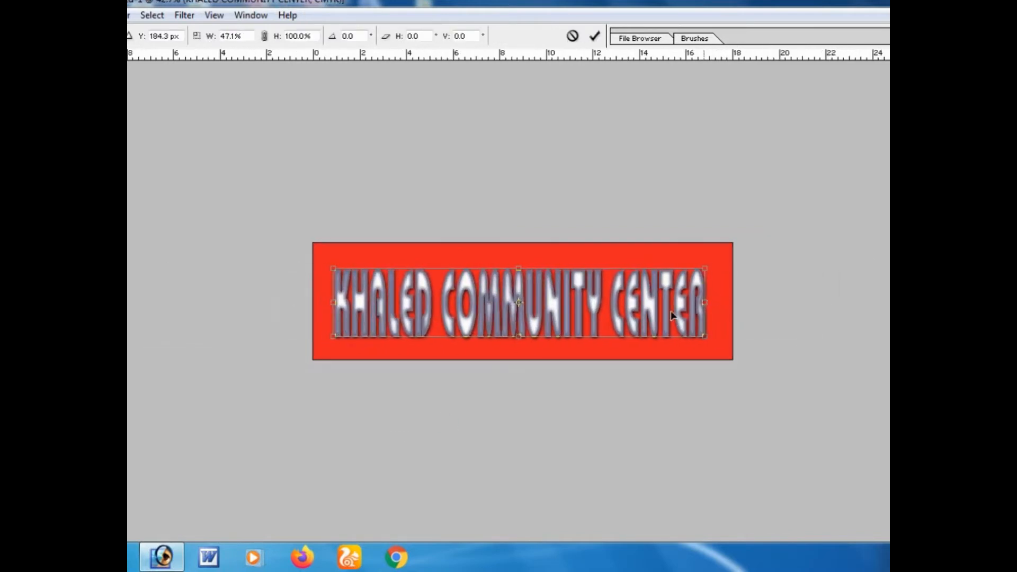
pyautogui.moveTo(557, 340); pyautogui.dragTo(558, 334)
pyautogui.press('Return')
pyautogui.hotkey('ctrl', 'alt', '0')
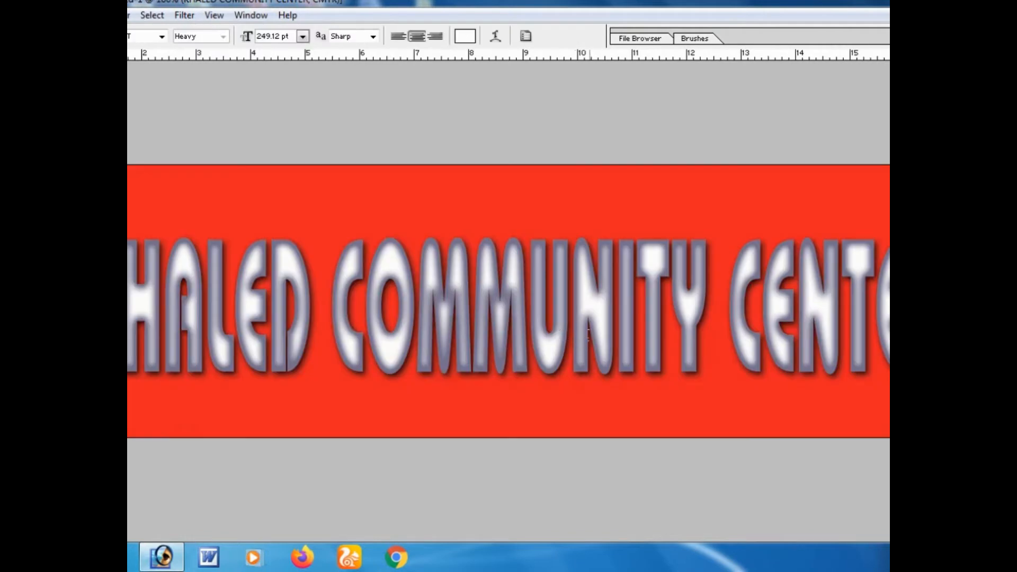
# - Reduce the choke and size of the title's Inner Glow to leave only a thin edge glow, and apply the layer style
pyautogui.press('v')
pyautogui.rightClick(608, 303)
pyautogui.click(609, 304)
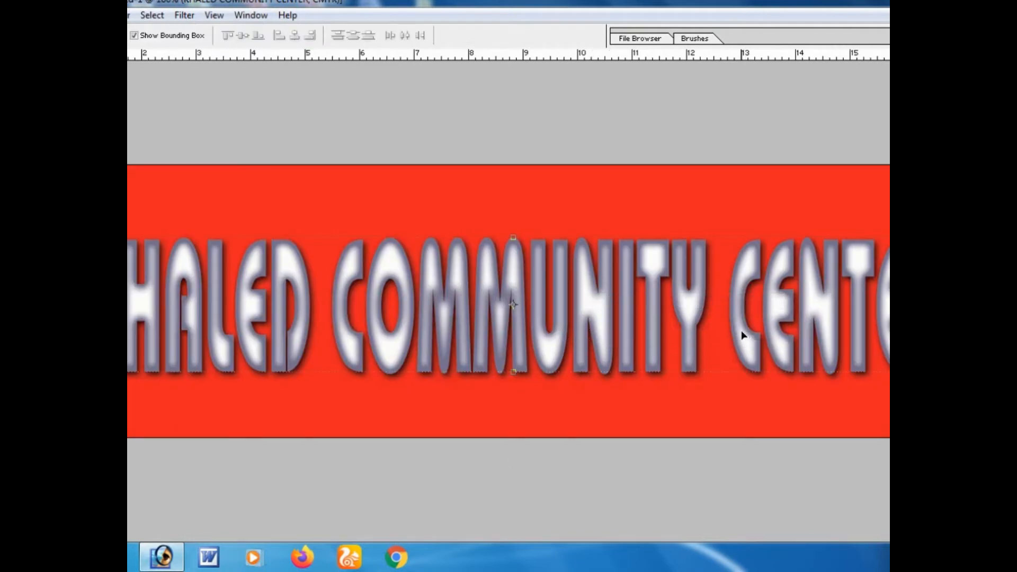
pyautogui.hotkey('alt', 'l')
pyautogui.press('y')
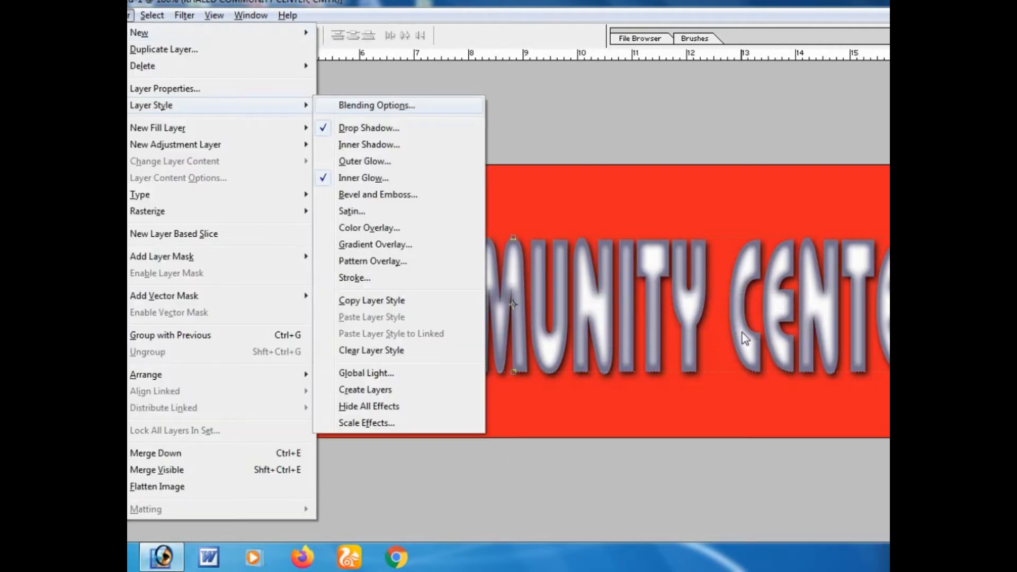
pyautogui.press('i')
pyautogui.click(459, 438)
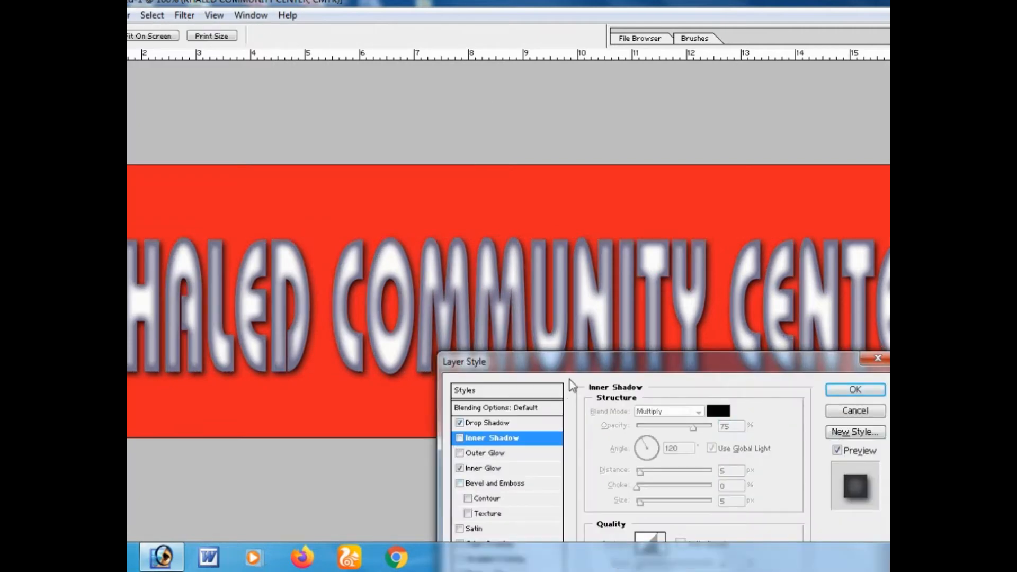
pyautogui.moveTo(530, 361); pyautogui.dragTo(657, 278)
pyautogui.click(614, 384)
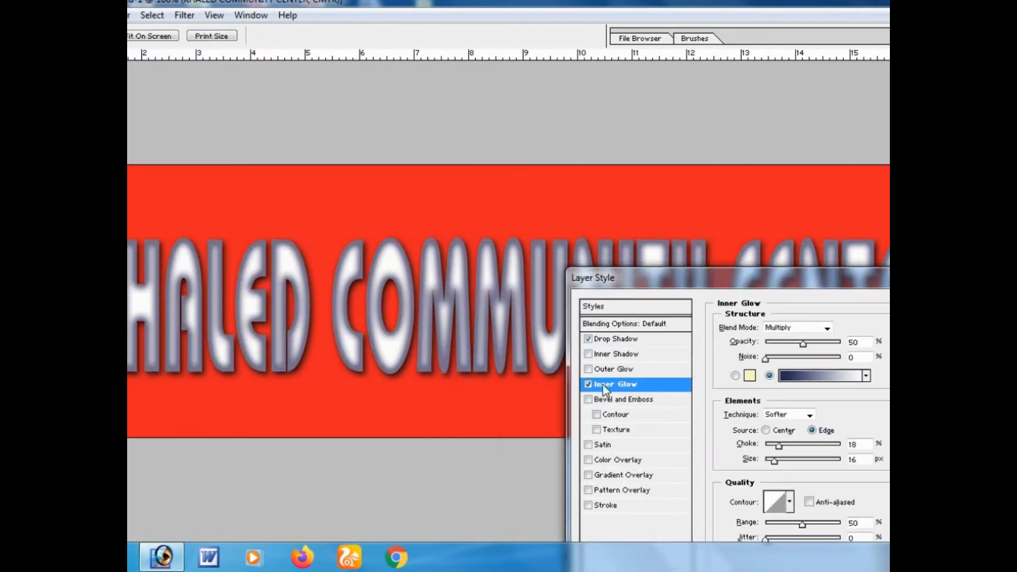
pyautogui.moveTo(778, 445); pyautogui.dragTo(770, 460)
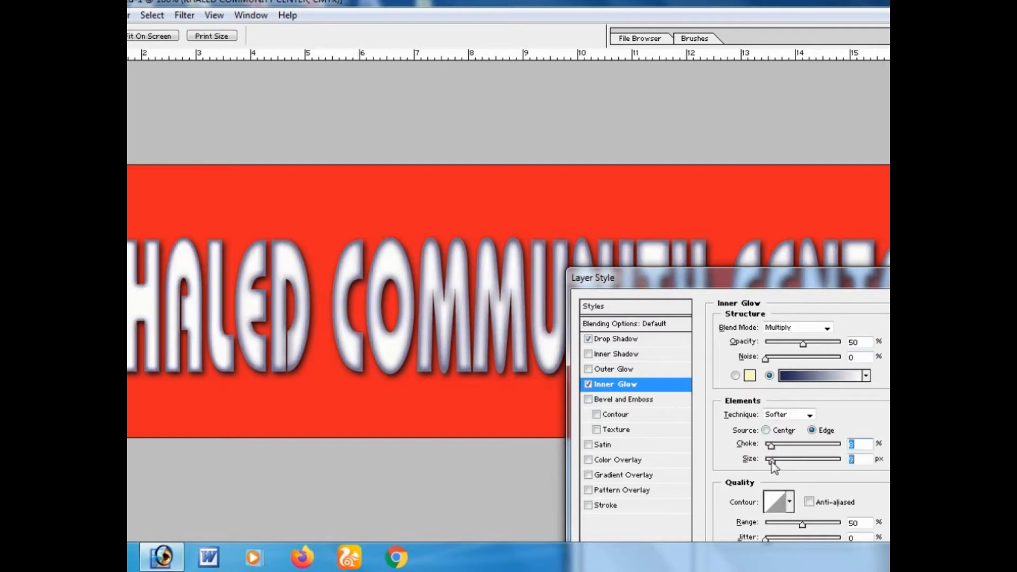
pyautogui.moveTo(808, 279); pyautogui.dragTo(622, 336)
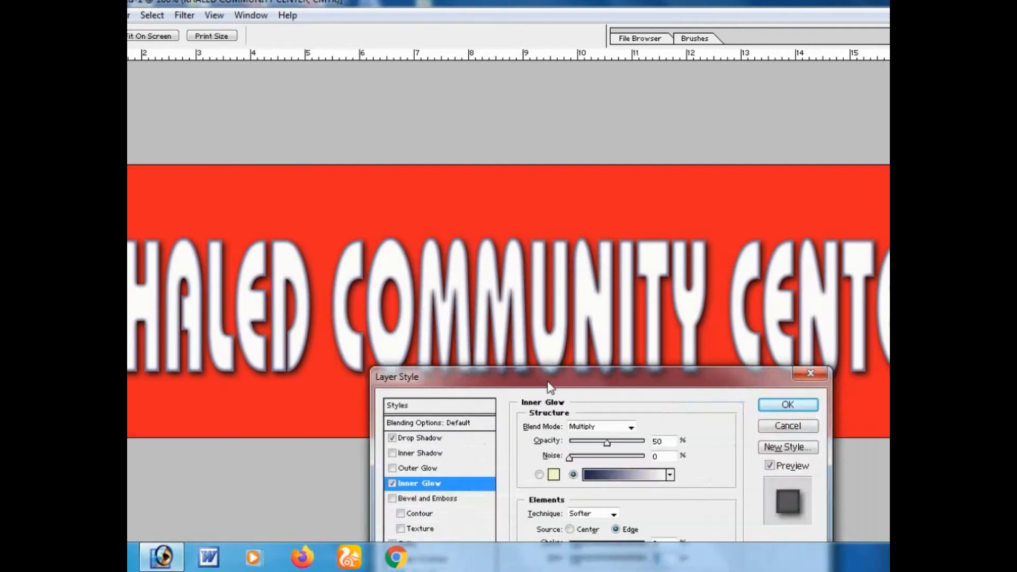
pyautogui.click(787, 364)
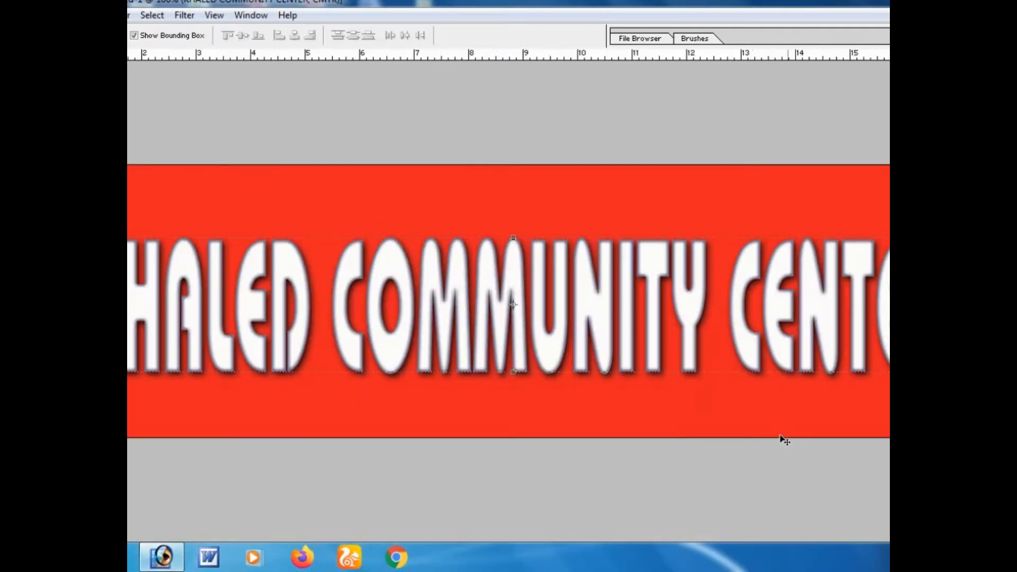
# - Try out successive fonts on the title and settle on a serif font in the Bold style
pyautogui.press('t')
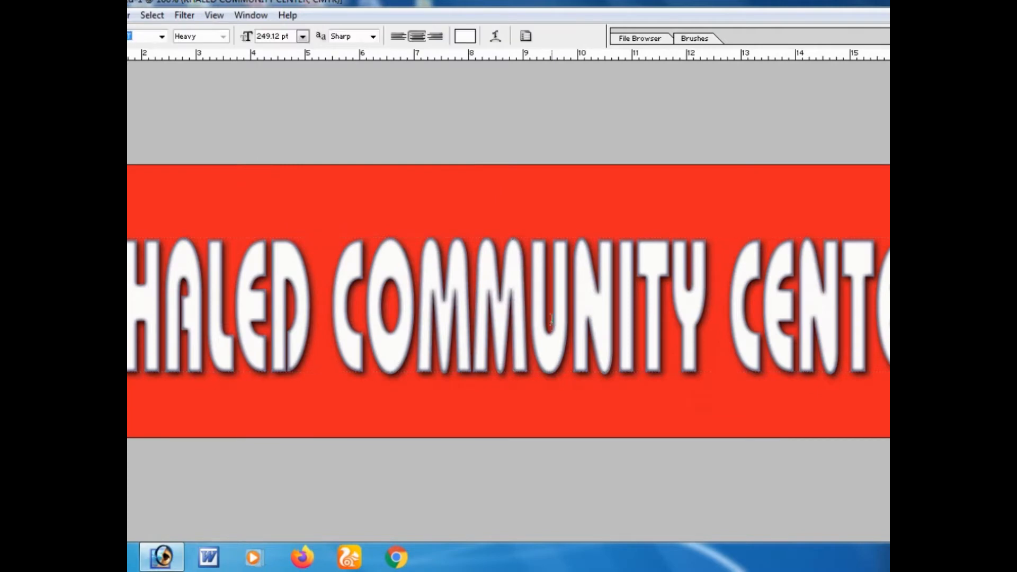
pyautogui.press('Down')
pyautogui.press('Down')
pyautogui.press('Down')
pyautogui.press('Down')
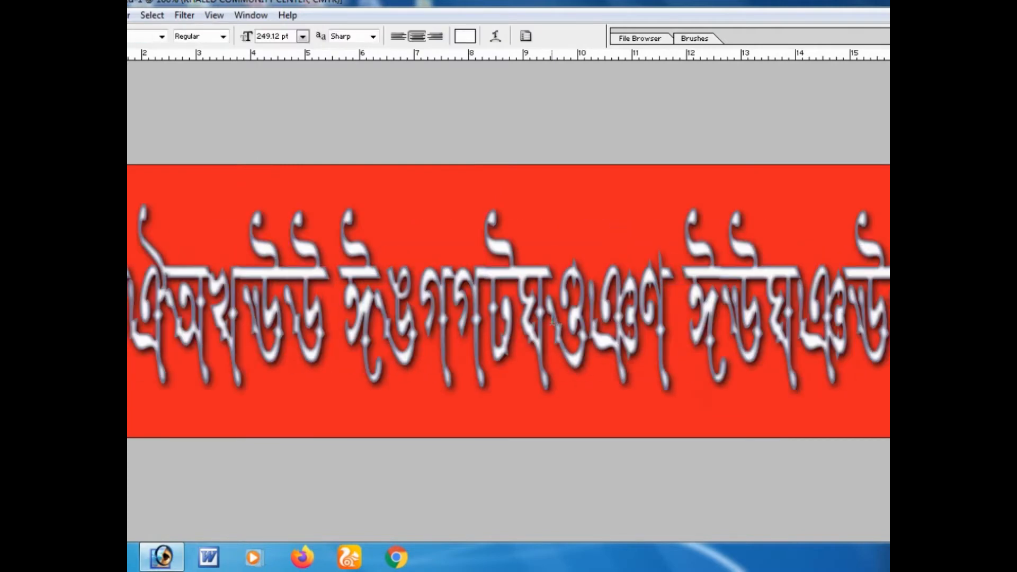
pyautogui.press('Down')
pyautogui.press('Down')
pyautogui.press('Down')
pyautogui.press('Down')
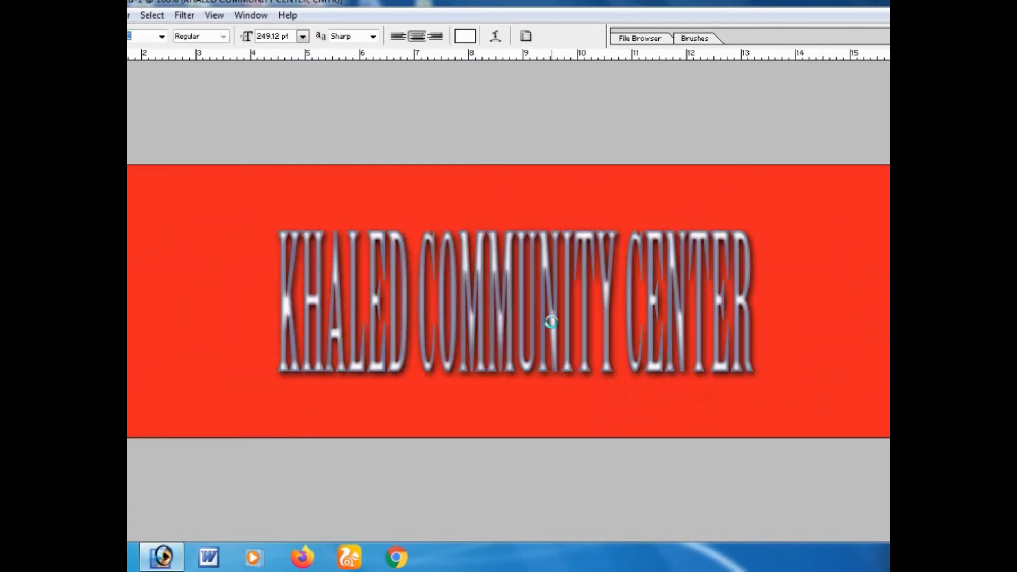
pyautogui.press('Down')
pyautogui.press('Down')
pyautogui.press('Down')
pyautogui.press('Down')
pyautogui.press('Down')
pyautogui.press('Down')
pyautogui.press('Down')
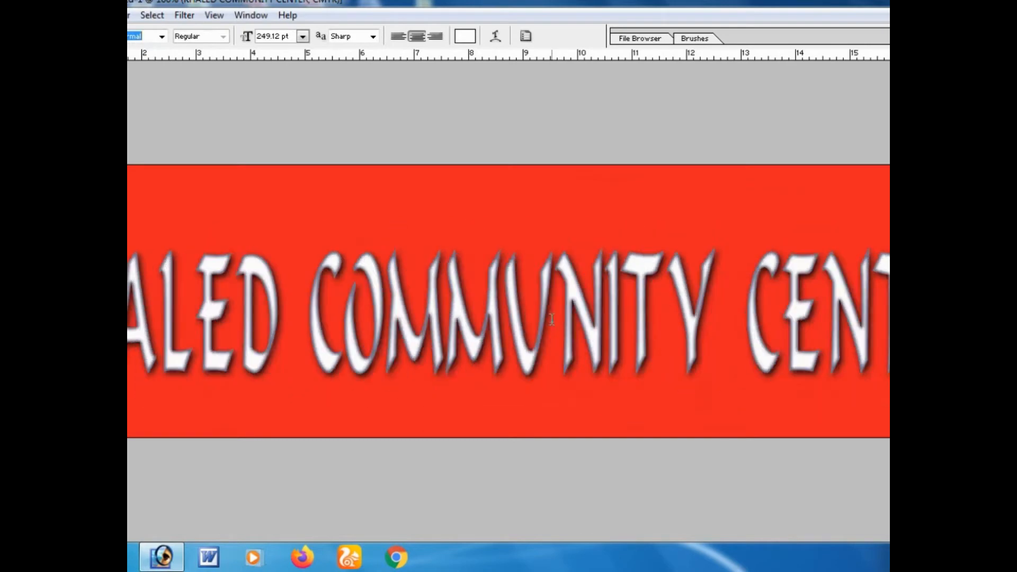
pyautogui.press('Down')
pyautogui.press('Down')
pyautogui.press('Down')
pyautogui.press('Down')
pyautogui.press('Down')
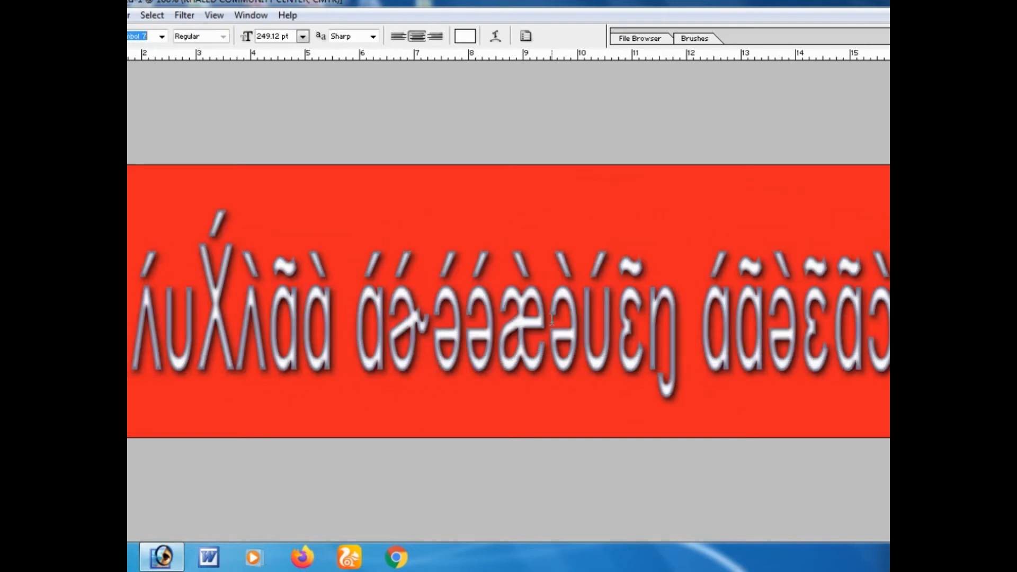
pyautogui.click(202, 36)
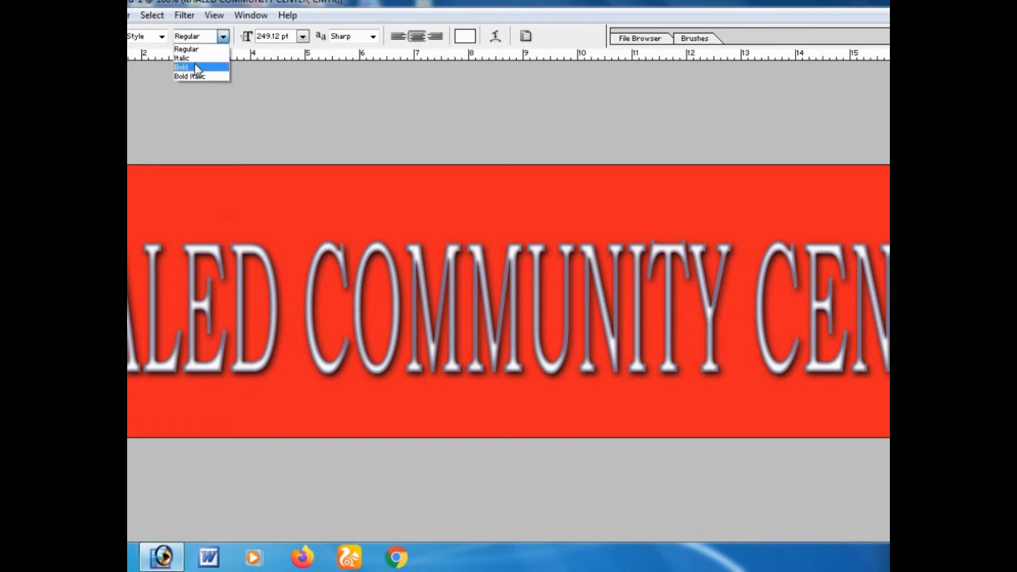
pyautogui.click(190, 76)
# - Narrow the title and reduce its height around its center to leave red margins on all sides, and apply the transform
pyautogui.hotkey('ctrl', 't')
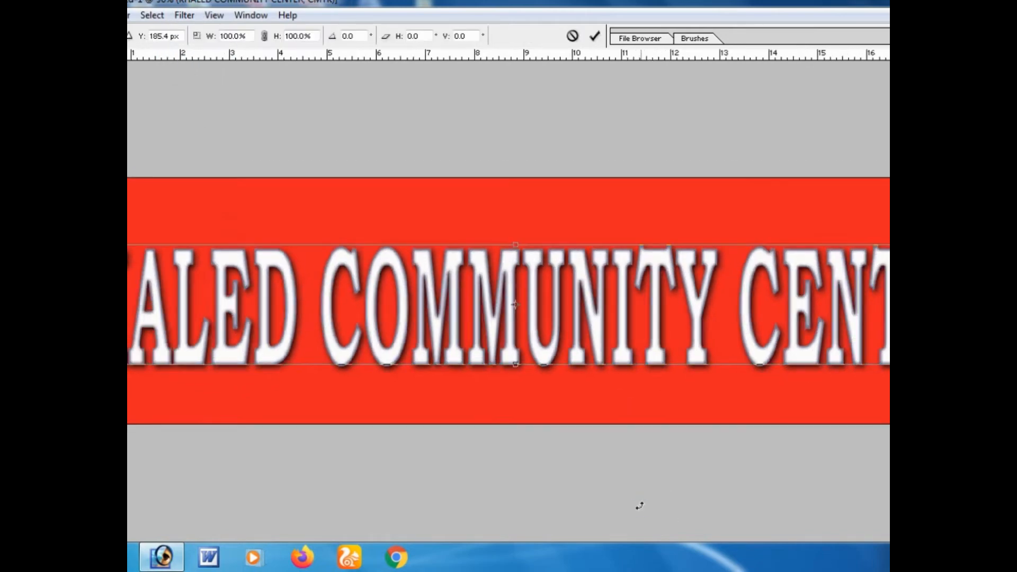
pyautogui.moveTo(995, 304); pyautogui.dragTo(916, 304)
pyautogui.moveTo(727, 365); pyautogui.dragTo(718, 350)
pyautogui.press('Return')
pyautogui.hotkey('ctrl', '+')
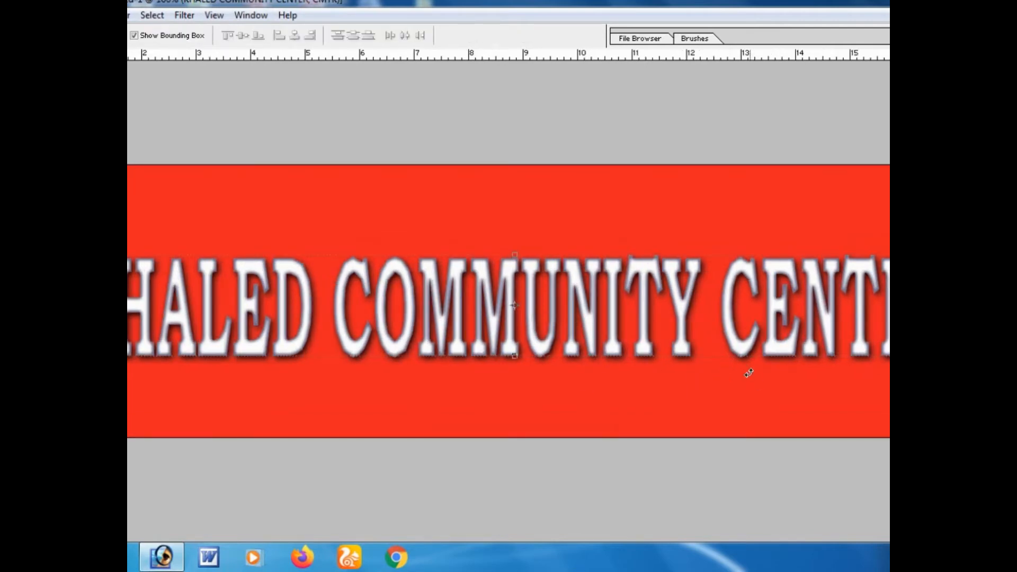
# - Soften the title's Inner Glow to 43% opacity, 6% choke and 6 px size, and apply the layer style
pyautogui.hotkey('alt', 'l')
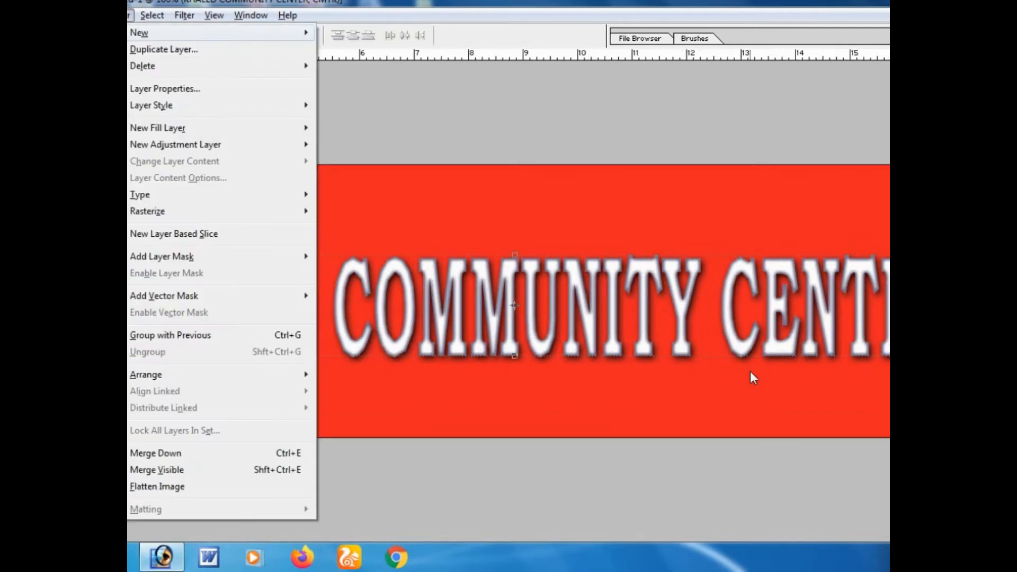
pyautogui.press('y')
pyautogui.press('i')
pyautogui.click(402, 417)
pyautogui.click(425, 446)
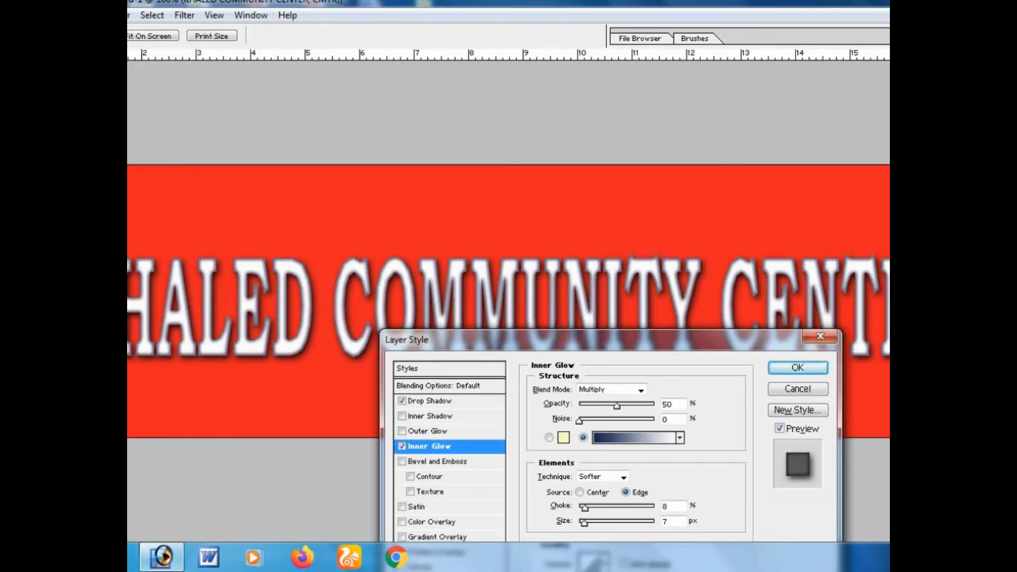
pyautogui.moveTo(477, 339); pyautogui.dragTo(618, 235)
pyautogui.moveTo(727, 418); pyautogui.dragTo(727, 408)
pyautogui.moveTo(760, 303); pyautogui.dragTo(756, 302)
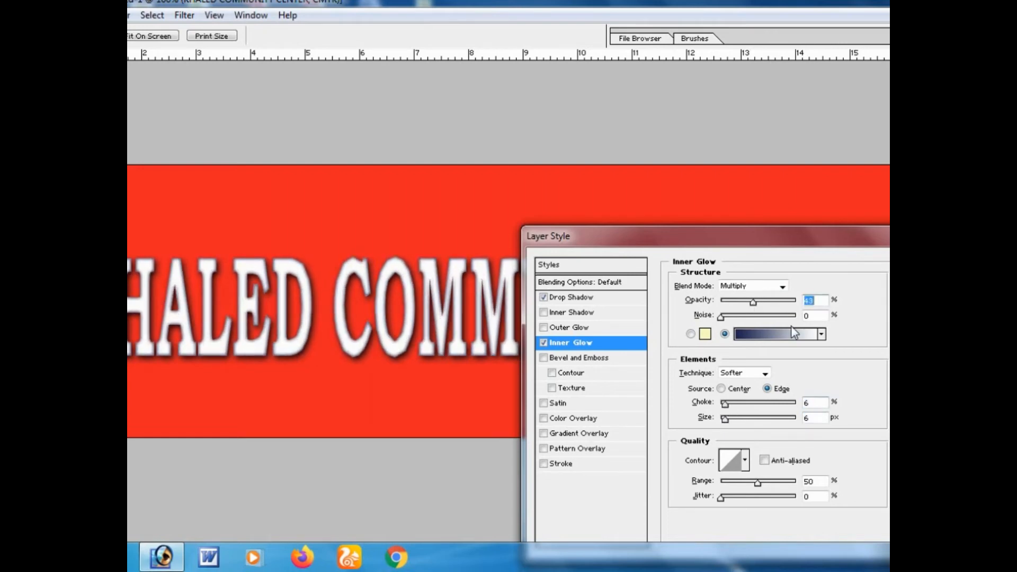
pyautogui.press('Return')
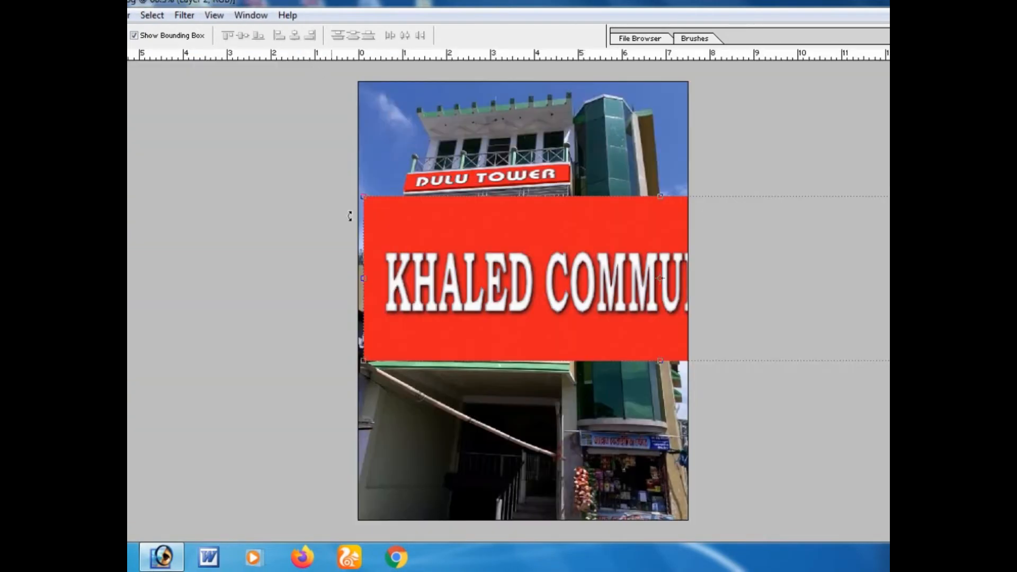
# - Scale the KHALED COMMUNITY CENTER banner to 39.2% and move it over the blank wall band below the DULU TOWER sign
pyautogui.moveTo(630, 302); pyautogui.dragTo(479, 294)
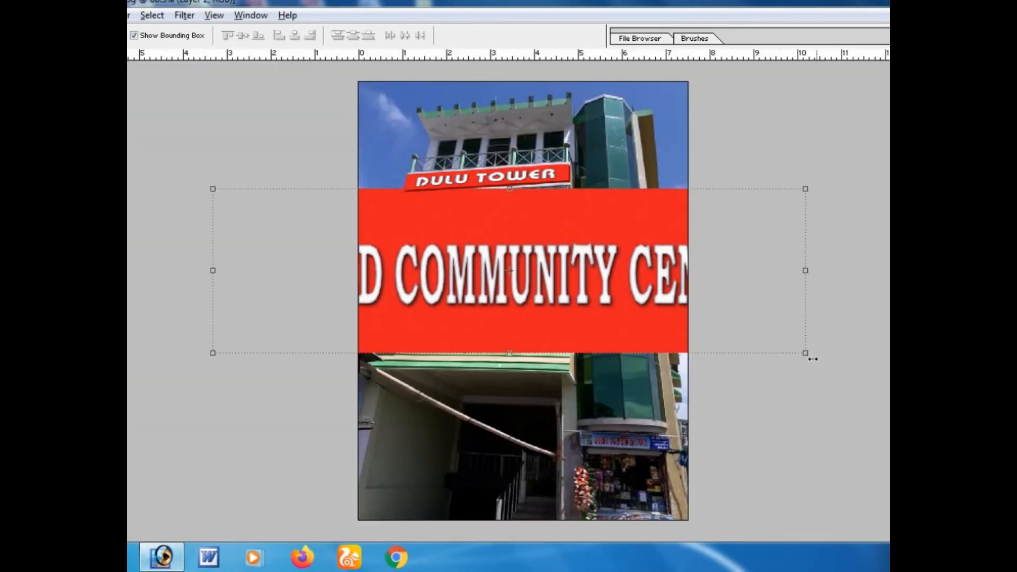
pyautogui.moveTo(812, 359); pyautogui.dragTo(631, 304)
pyautogui.hotkey('ctrl', '+')
pyautogui.hotkey('ctrl', '+')
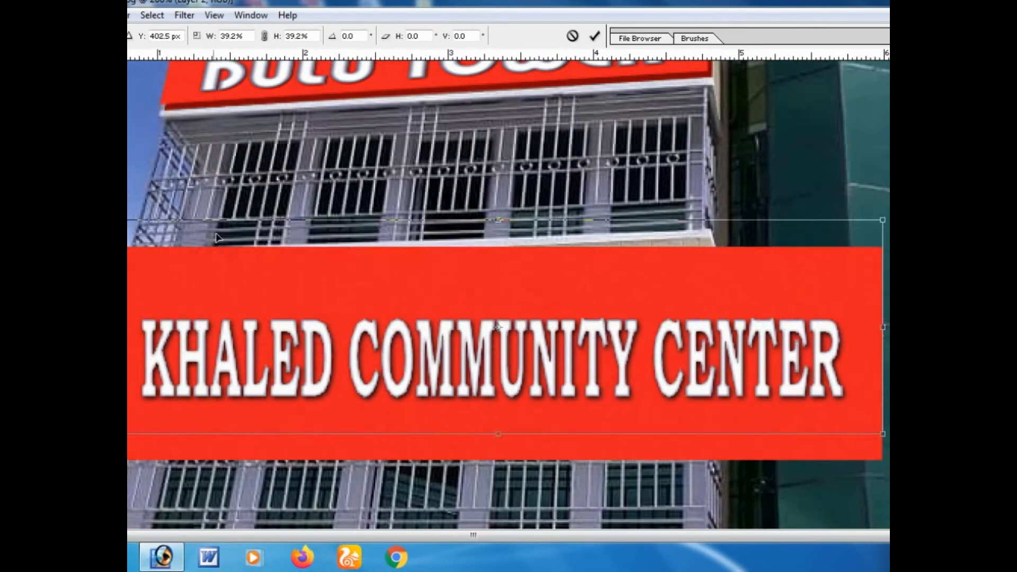
pyautogui.moveTo(216, 239); pyautogui.dragTo(193, 170)
# - Narrow the banner to the wall's width, distort its corners to follow the ledges between the two floors, and apply the transform
pyautogui.moveTo(860, 301); pyautogui.dragTo(694, 301)
pyautogui.moveTo(695, 364); pyautogui.dragTo(710, 355)
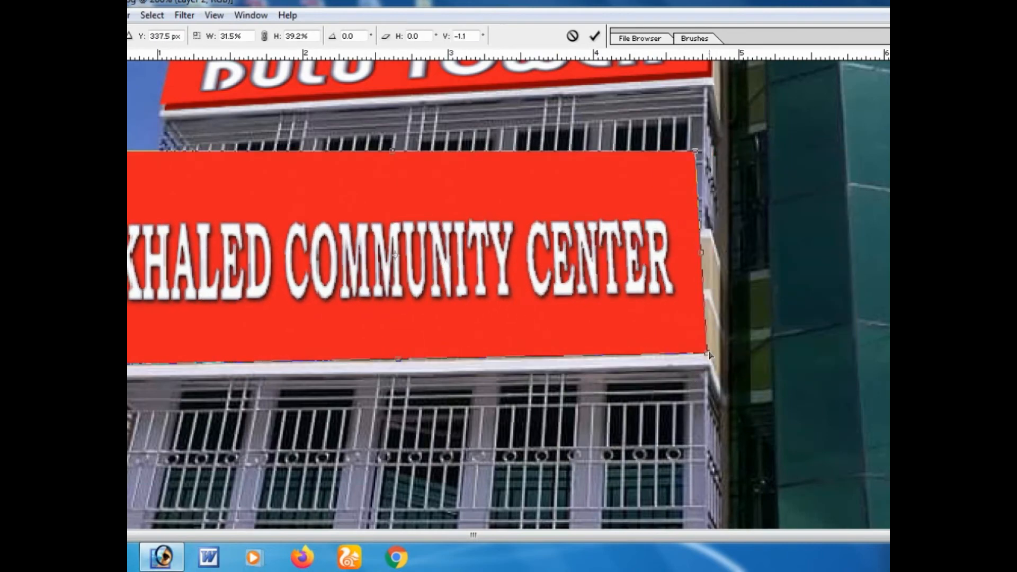
pyautogui.moveTo(697, 153); pyautogui.dragTo(714, 242)
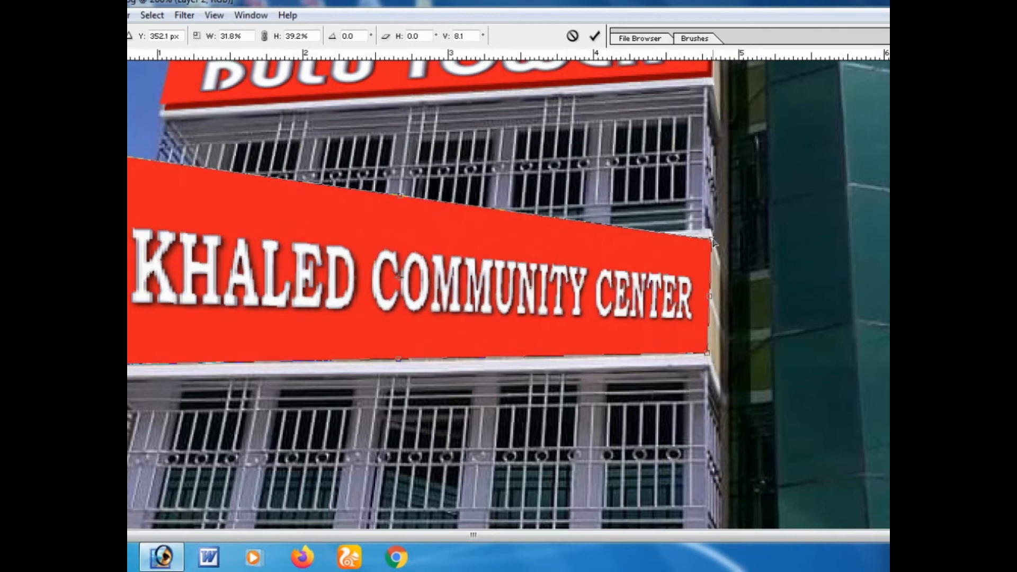
pyautogui.moveTo(89, 151); pyautogui.dragTo(90, 259)
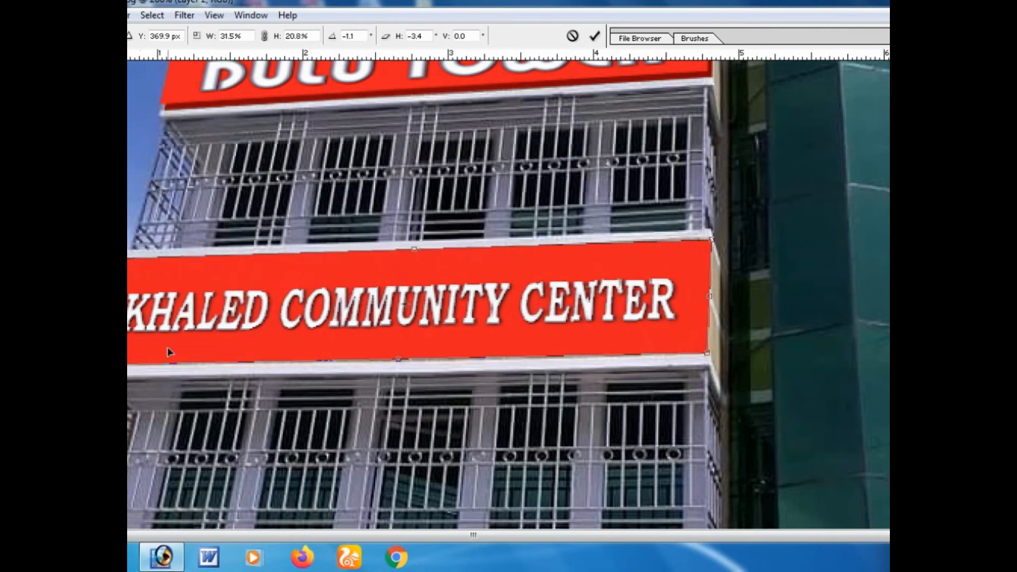
pyautogui.press('Return')
# - Copy the DULU TOWER sign's drop shadow layer style and paste it onto the KHALED COMMUNITY CENTER banner
pyautogui.scroll(3, 614, 157)
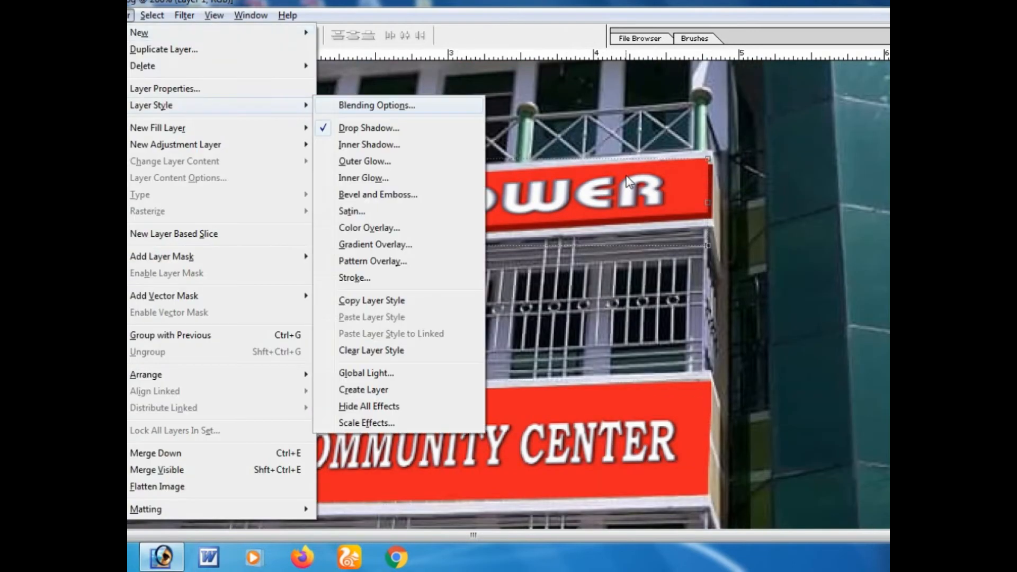
pyautogui.rightClick(680, 410)
pyautogui.click(682, 414)
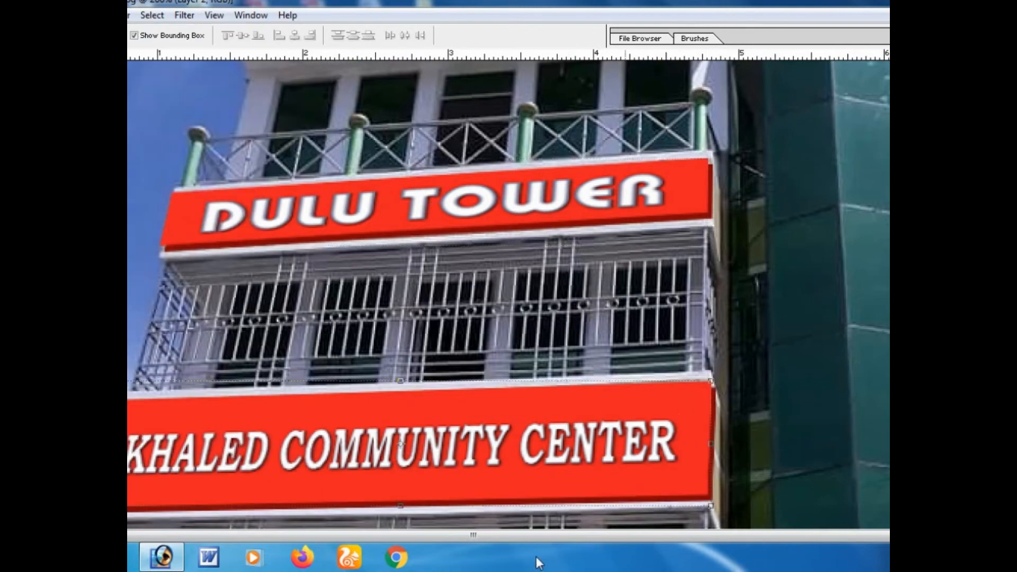
# - Narrow the banner to 99.1% width and slightly reduce its height so the shadow edge fits the wall, applying both transforms
pyautogui.scroll(-2, 710, 447)
pyautogui.moveTo(713, 411); pyautogui.dragTo(708, 412)
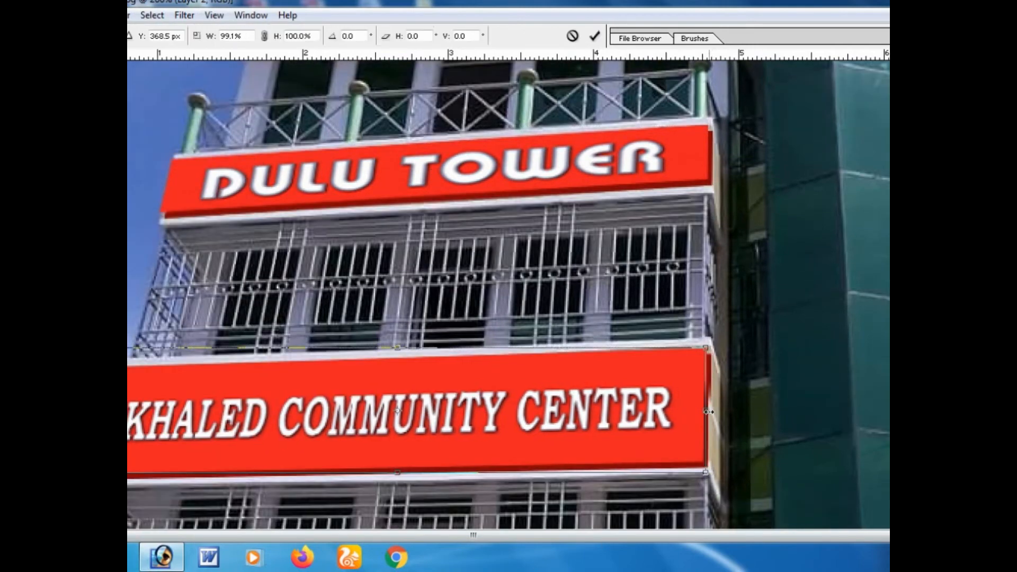
pyautogui.press('Return')
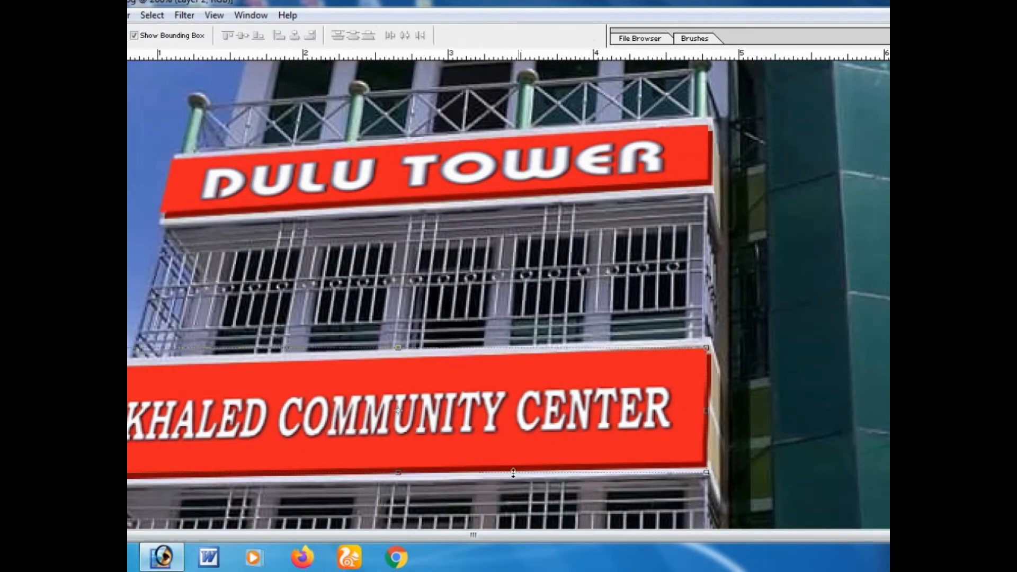
pyautogui.moveTo(513, 473); pyautogui.dragTo(512, 467)
pyautogui.press('Return')
pyautogui.rightClick(593, 406)
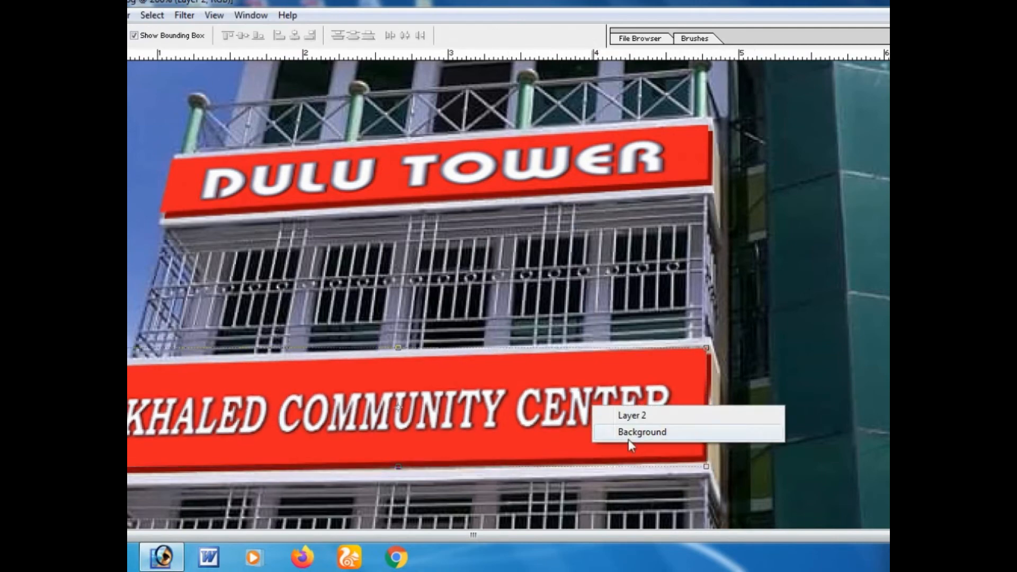
pyautogui.click(628, 438)
pyautogui.hotkey('ctrl', '-')
pyautogui.rightClick(538, 462)
pyautogui.click(552, 470)
pyautogui.press('space')
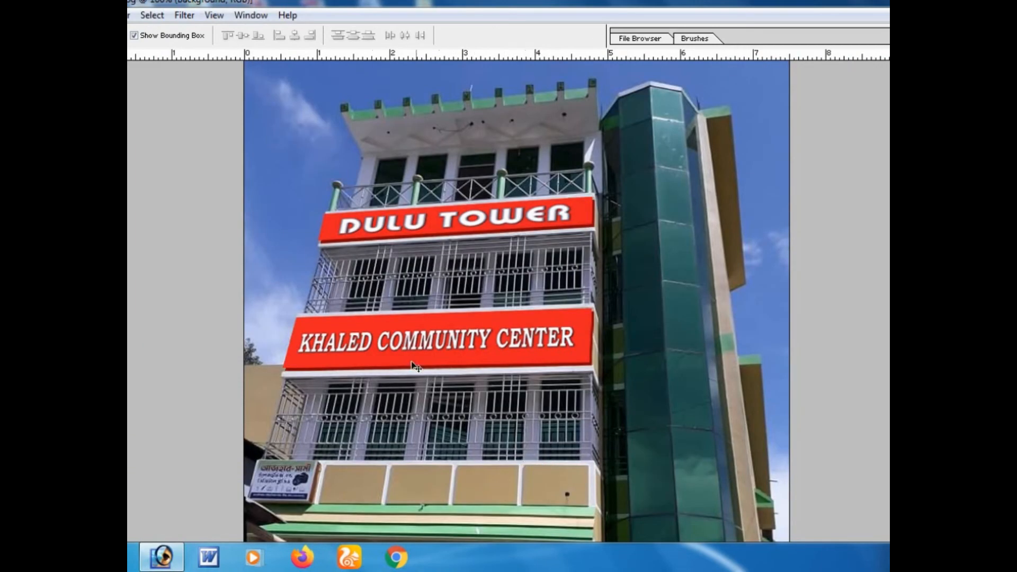
# - Recolor the KHALED COMMUNITY CENTER banner from red to green with Hue/Saturation, shifting the hue to about +128
pyautogui.rightClick(367, 327)
pyautogui.click(397, 335)
pyautogui.hotkey('ctrl', 'u')
pyautogui.moveTo(255, 80); pyautogui.dragTo(278, 80)
pyautogui.press('Return')
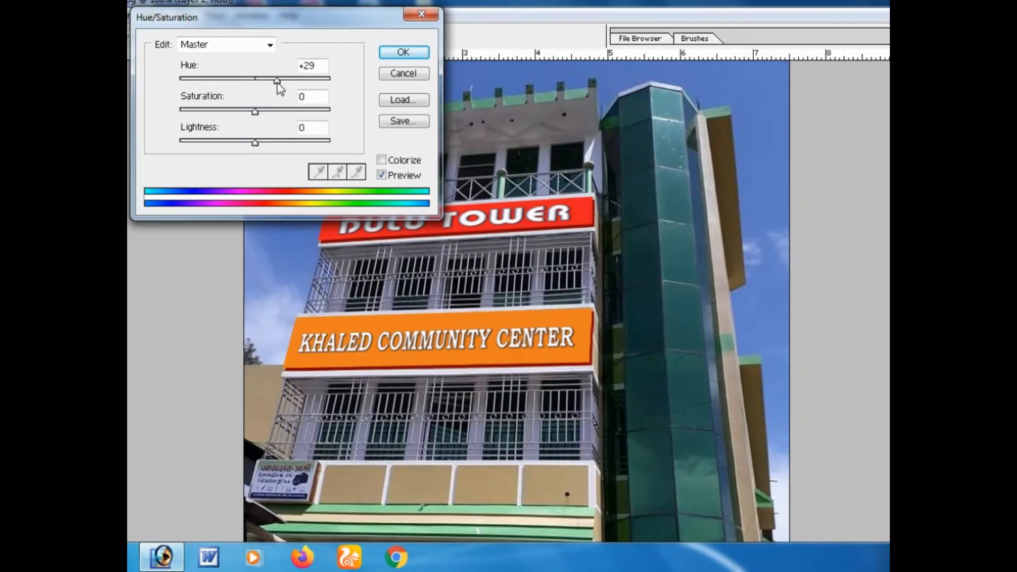
pyautogui.moveTo(278, 82); pyautogui.dragTo(321, 82)
pyautogui.press('Return')
pyautogui.hotkey('ctrl', 'u')
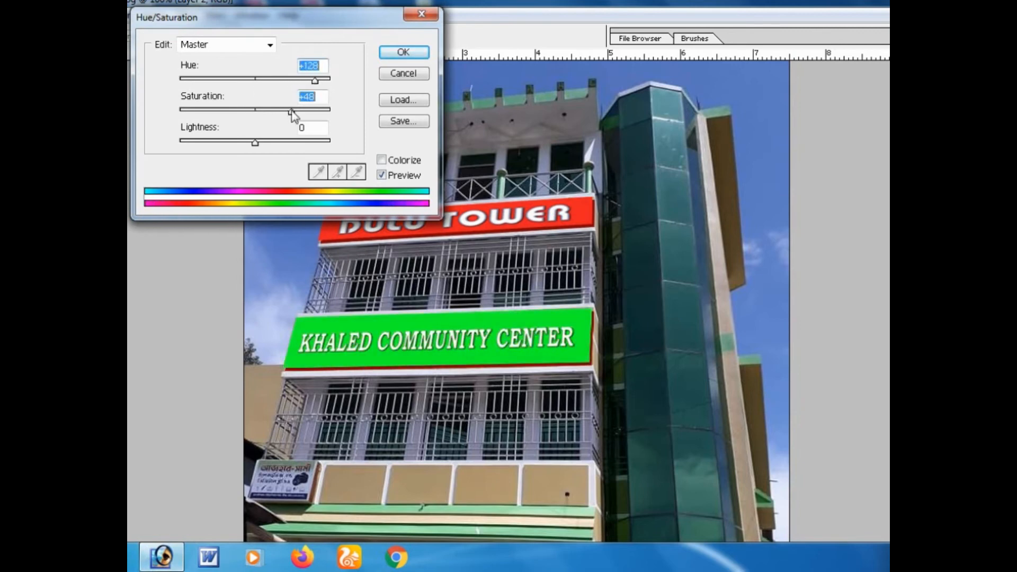
pyautogui.click(396, 53)
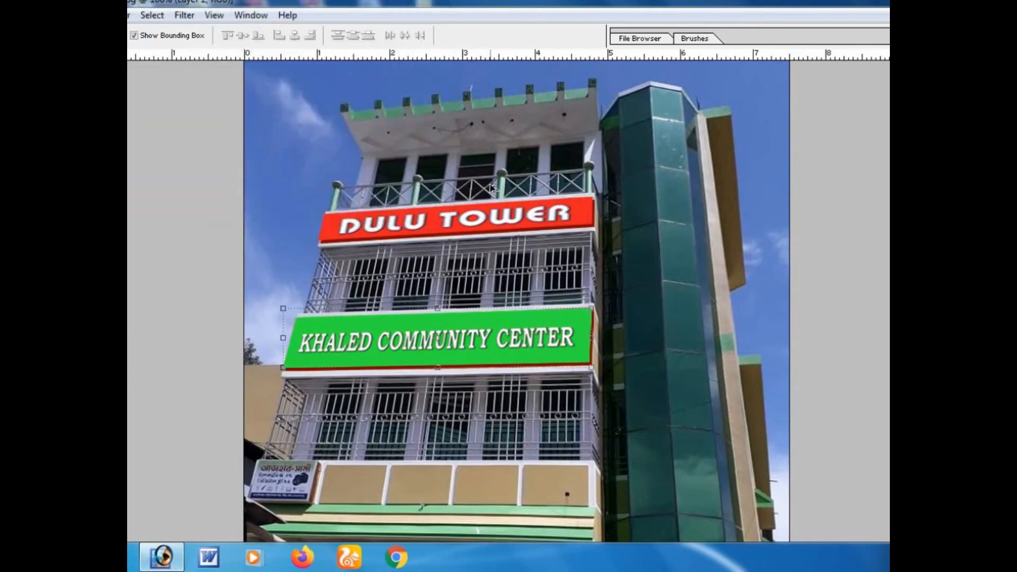
# - Edit the green banner's Drop Shadow and sample the banner's own green as the shadow color
pyautogui.keyDown('ctrl'); pyautogui.click(470, 246); pyautogui.keyUp('ctrl')
pyautogui.moveTo(744, 527); pyautogui.dragTo(691, 366)
pyautogui.rightClick(683, 263)
pyautogui.click(693, 273)
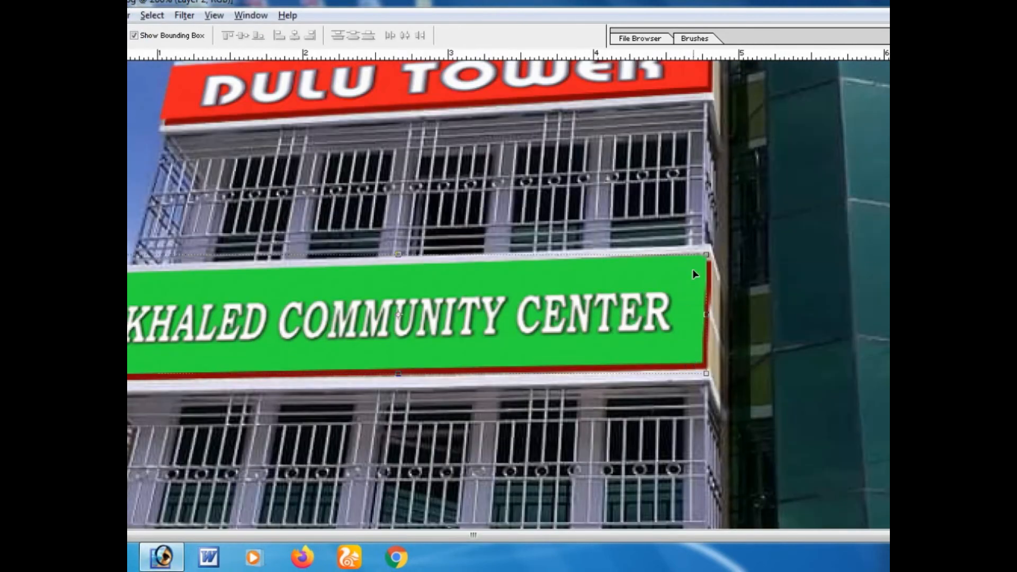
pyautogui.hotkey('alt', 'l')
pyautogui.press('y')
pyautogui.press('d')
pyautogui.click(801, 286)
pyautogui.click(503, 277)
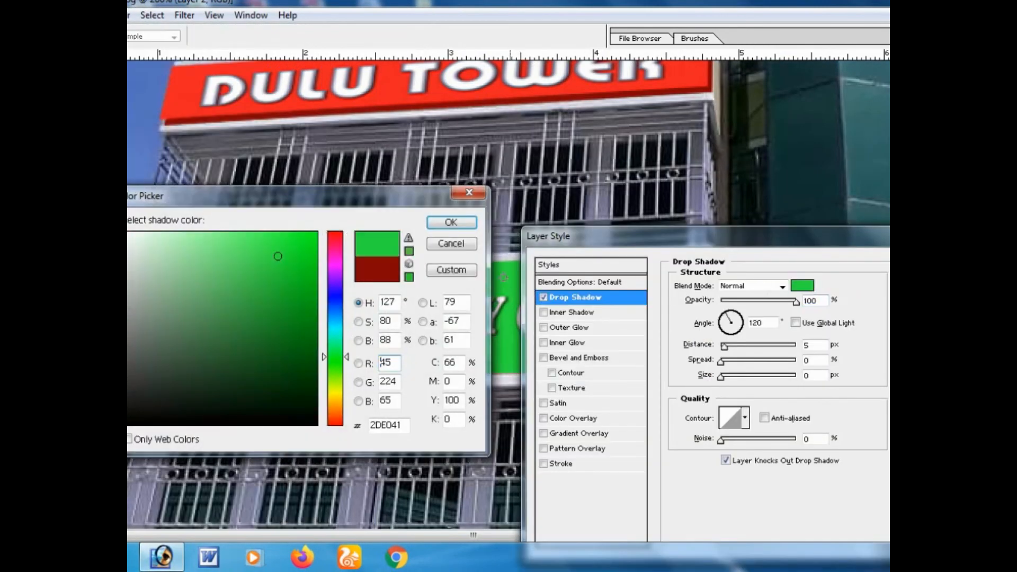
# - Darken the shadow color by setting cyan to 100% and black to 50%, and apply the layer style
pyautogui.doubleClick(458, 363)
pyautogui.write('100')
pyautogui.press('Return')
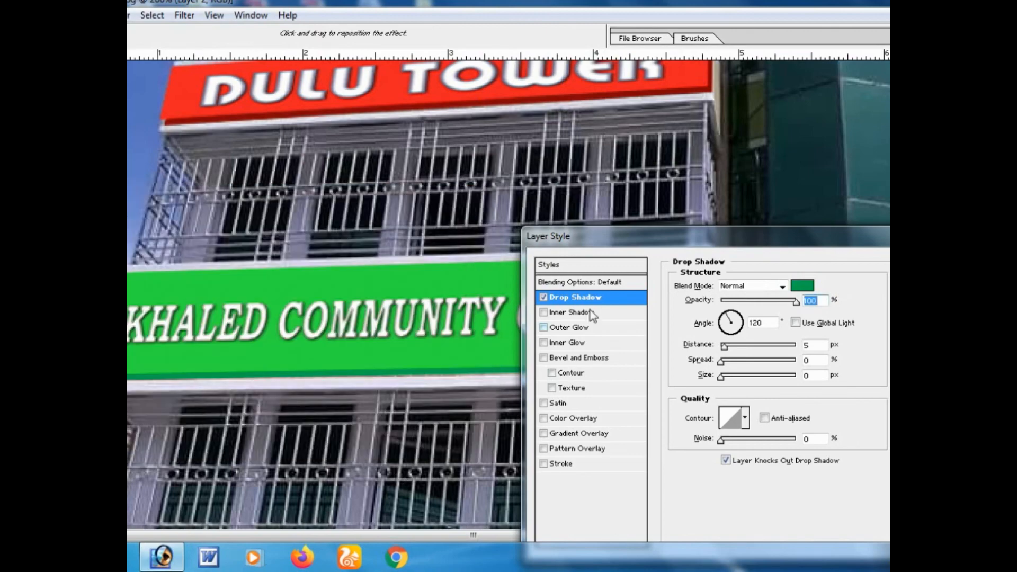
pyautogui.click(802, 285)
pyautogui.write('5')
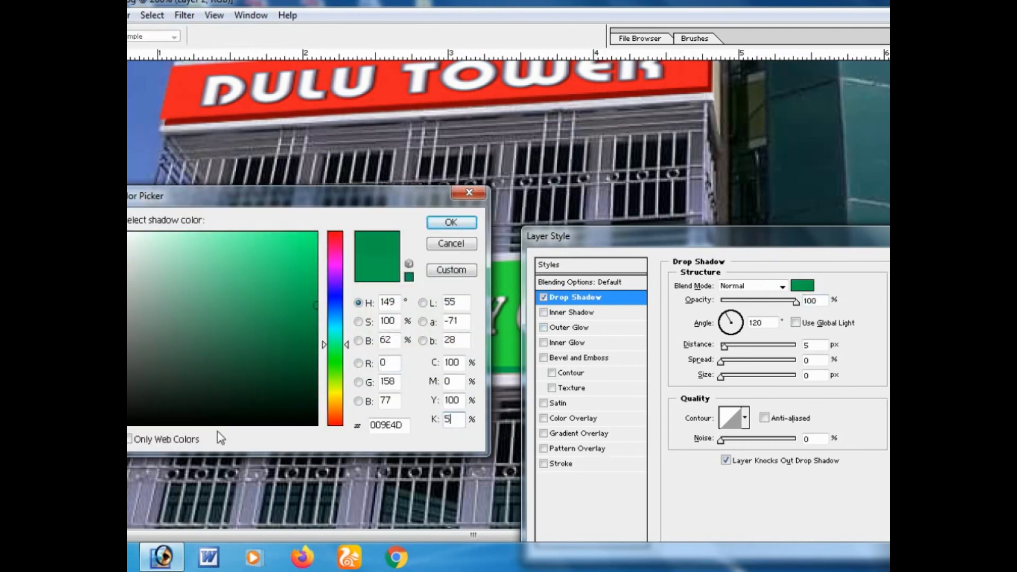
pyautogui.write('0')
pyautogui.press('Return')
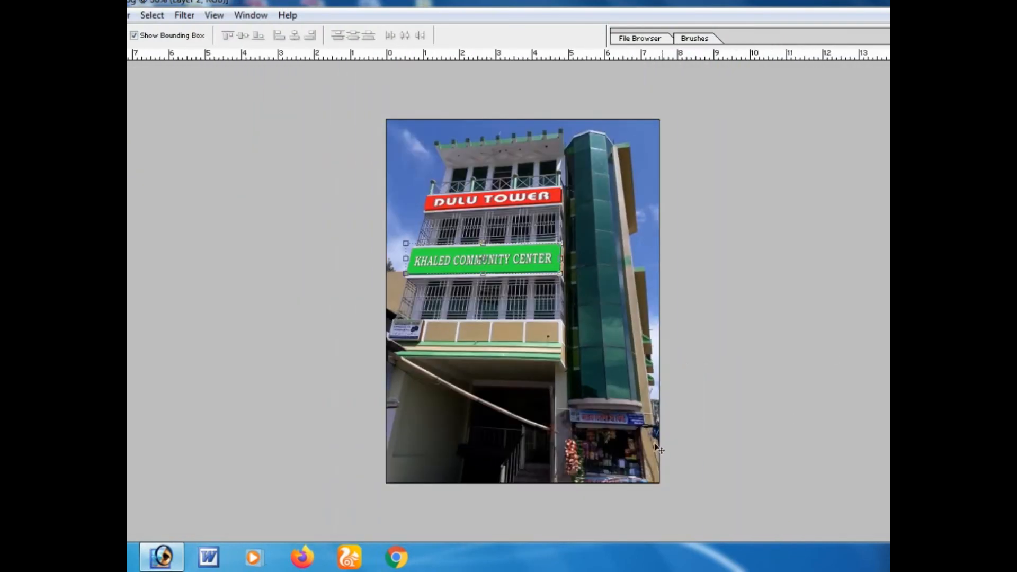
# - Save the finished building photo to the desktop as a JPEG copy of 1214 at Maximum quality 11
pyautogui.hotkey('ctrl', 'shift', 's')
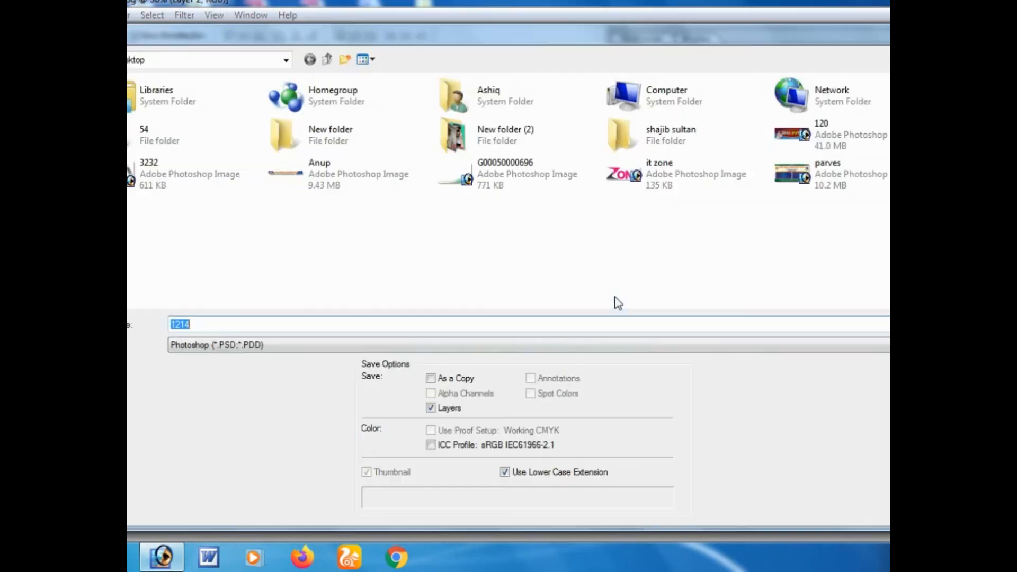
pyautogui.click(321, 342)
pyautogui.click(212, 417)
pyautogui.press('Return')
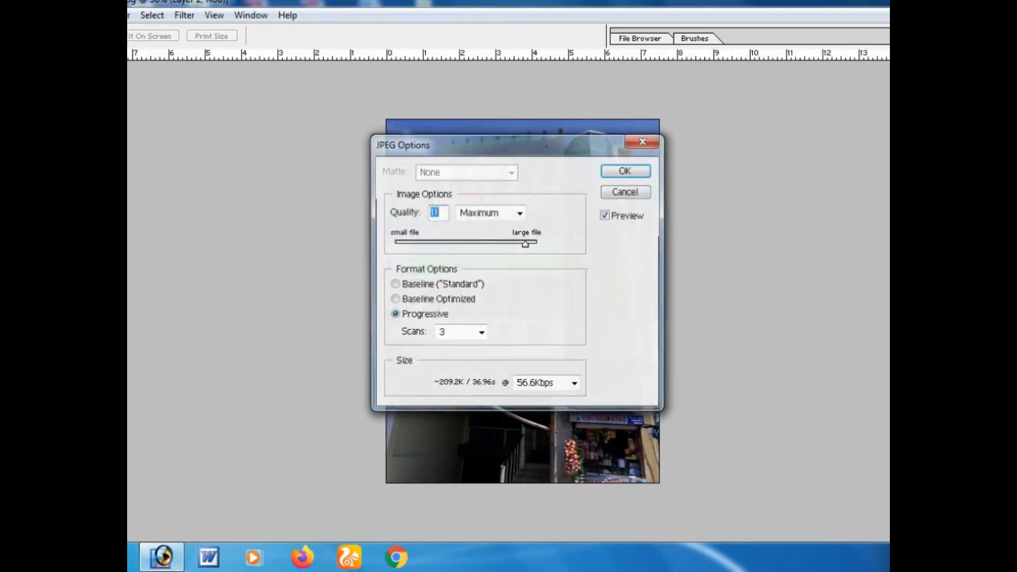
pyautogui.click(620, 174)
pyautogui.press('v')
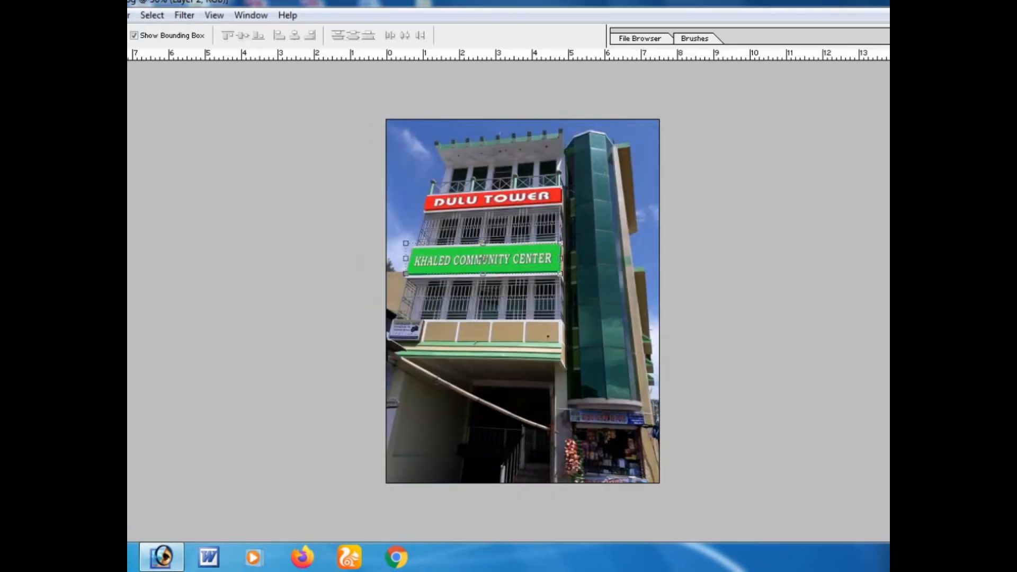
pyautogui.press('super+d')
pyautogui.click(889, 556)
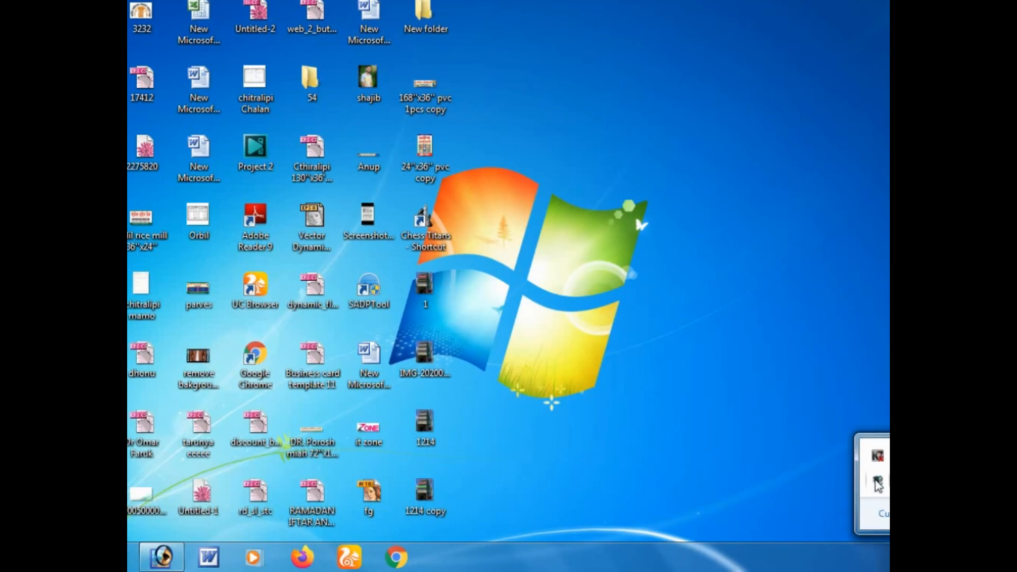
pyautogui.click(877, 482)
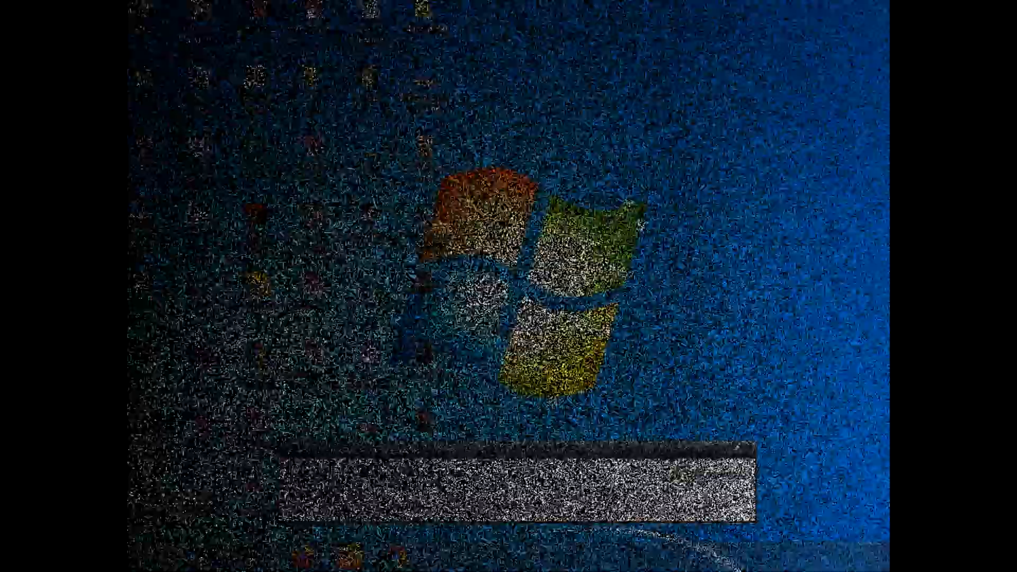